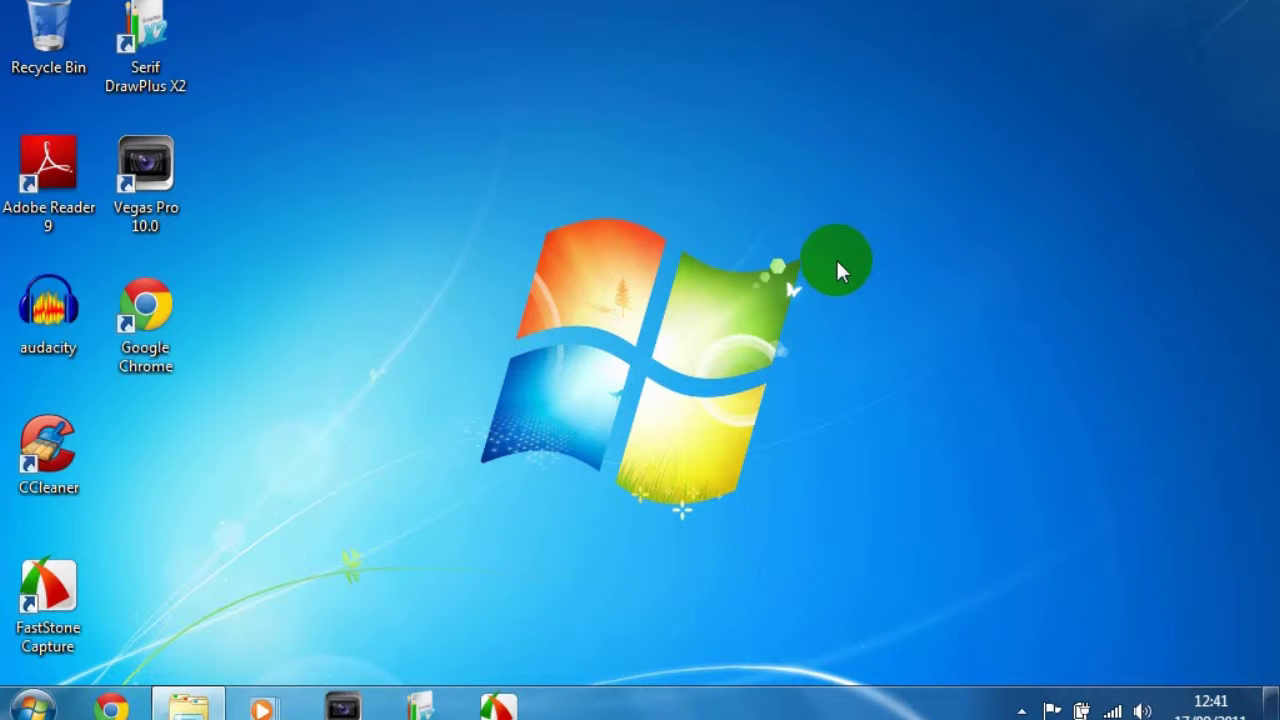
Step: Preview the AF11 Final Logo SMALL image from the Logo's folder in Photo Viewer
click(188, 708)
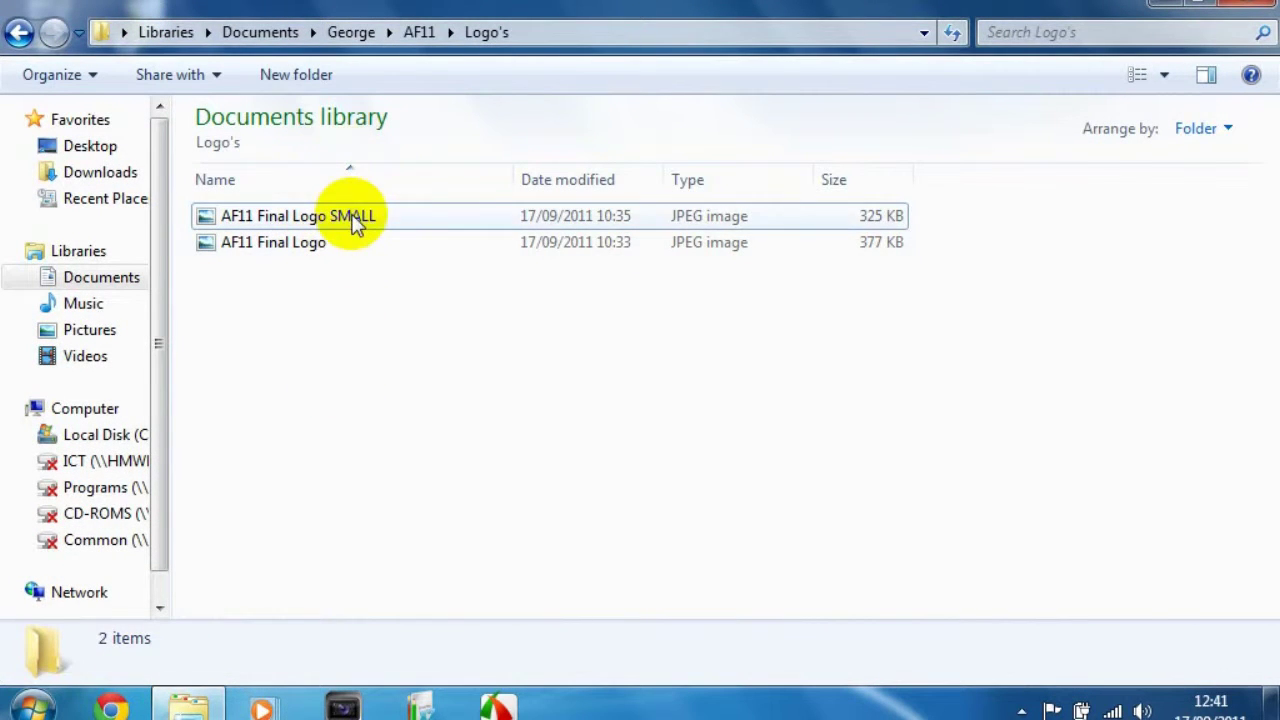
click(352, 220)
double_click(352, 218)
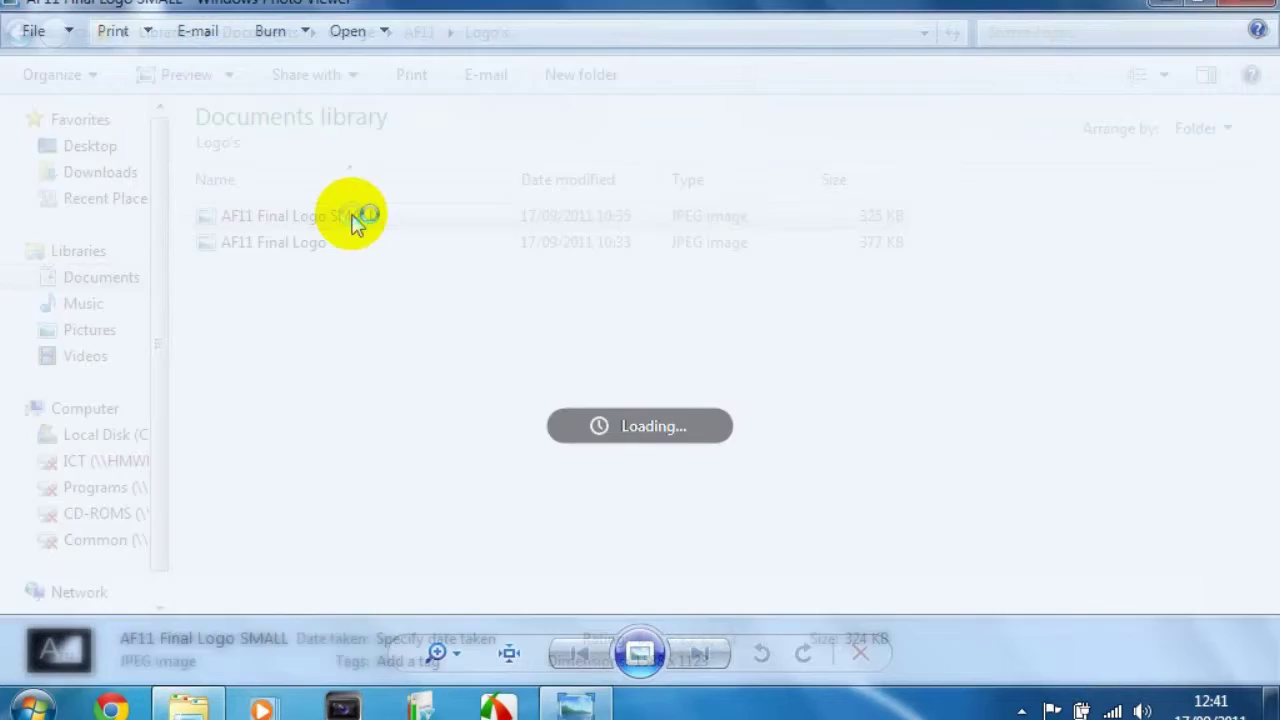
key(alt+F4)
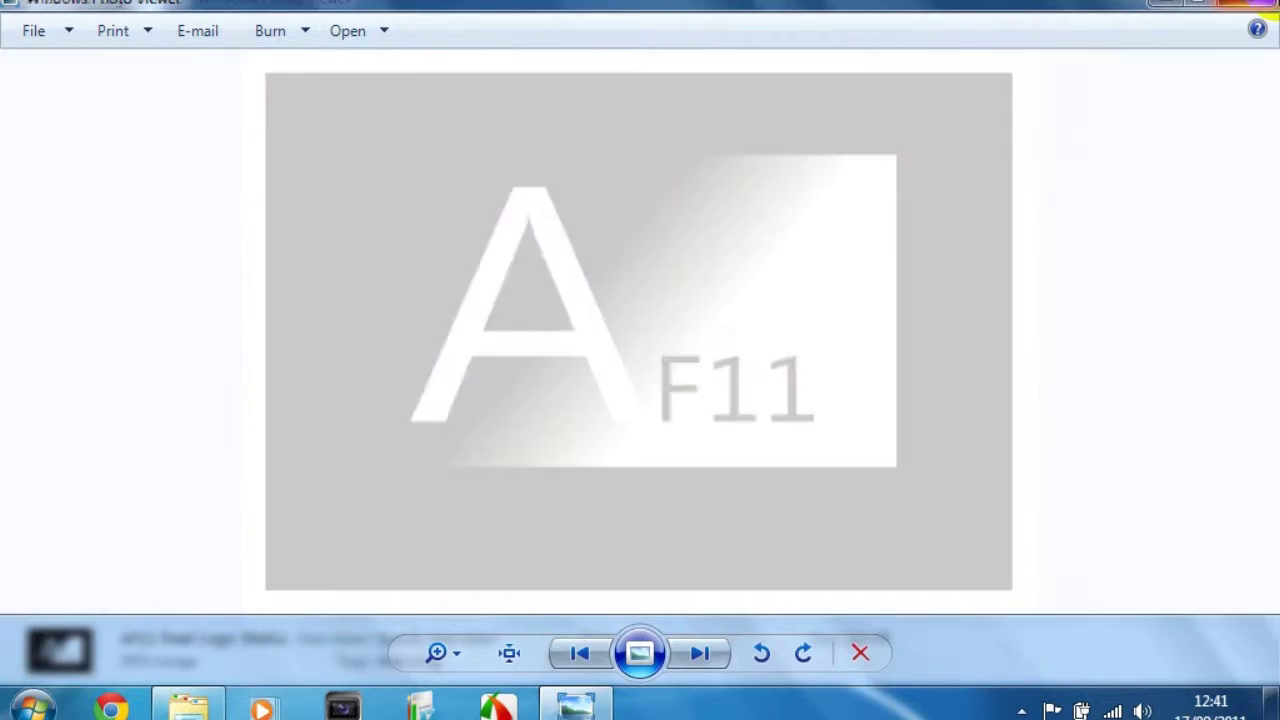
Step: Preview the full AF11 Final Logo image, then minimize the folder to show the desktop
click(482, 242)
double_click(483, 242)
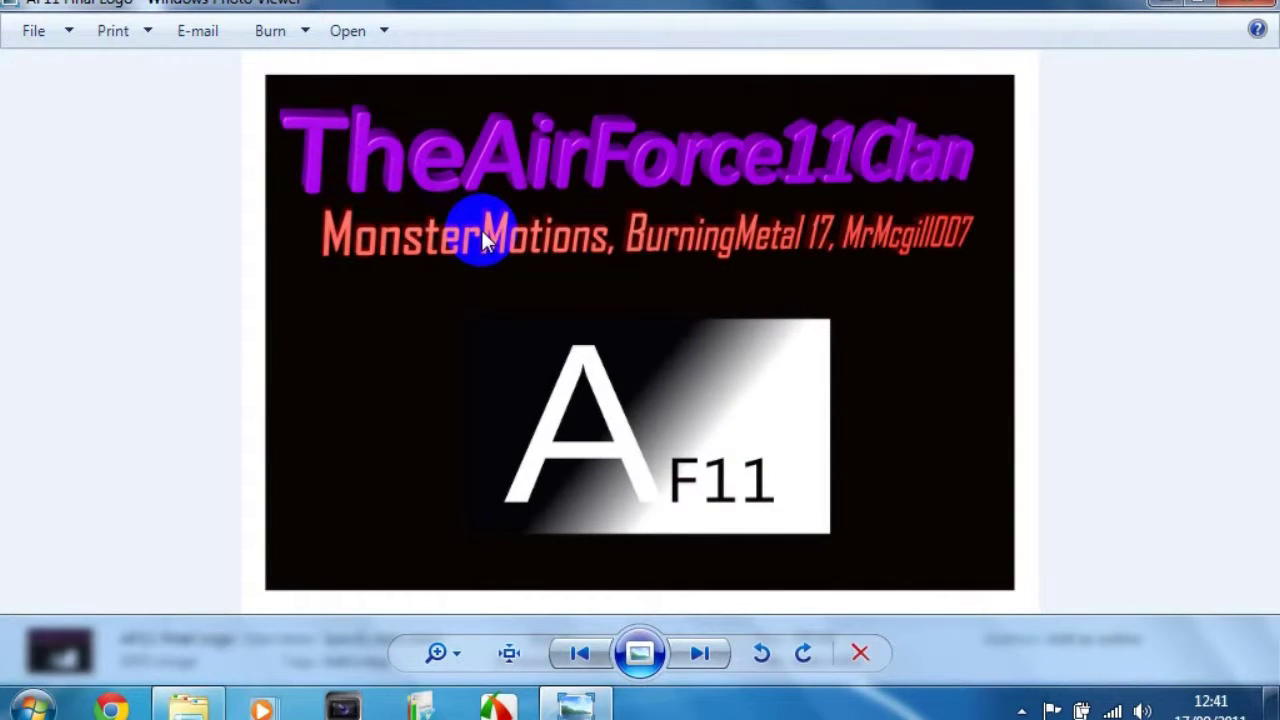
key(alt+F4)
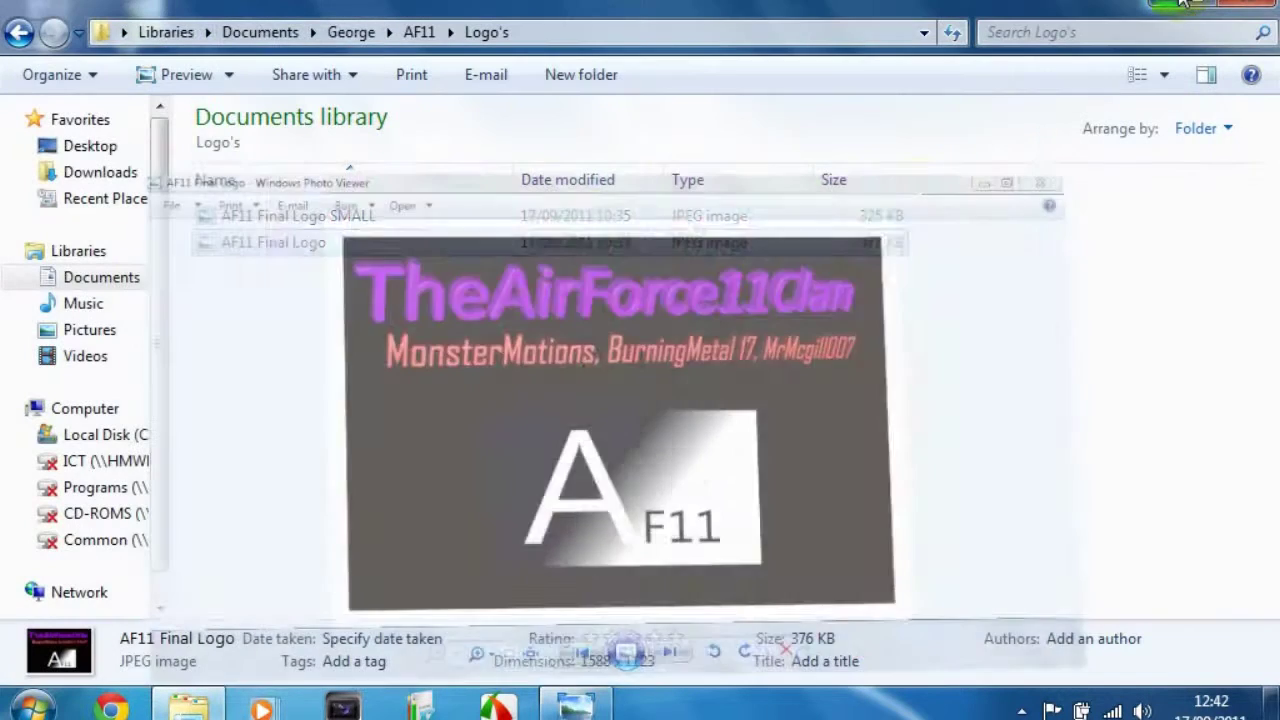
click(749, 218)
click(1172, 4)
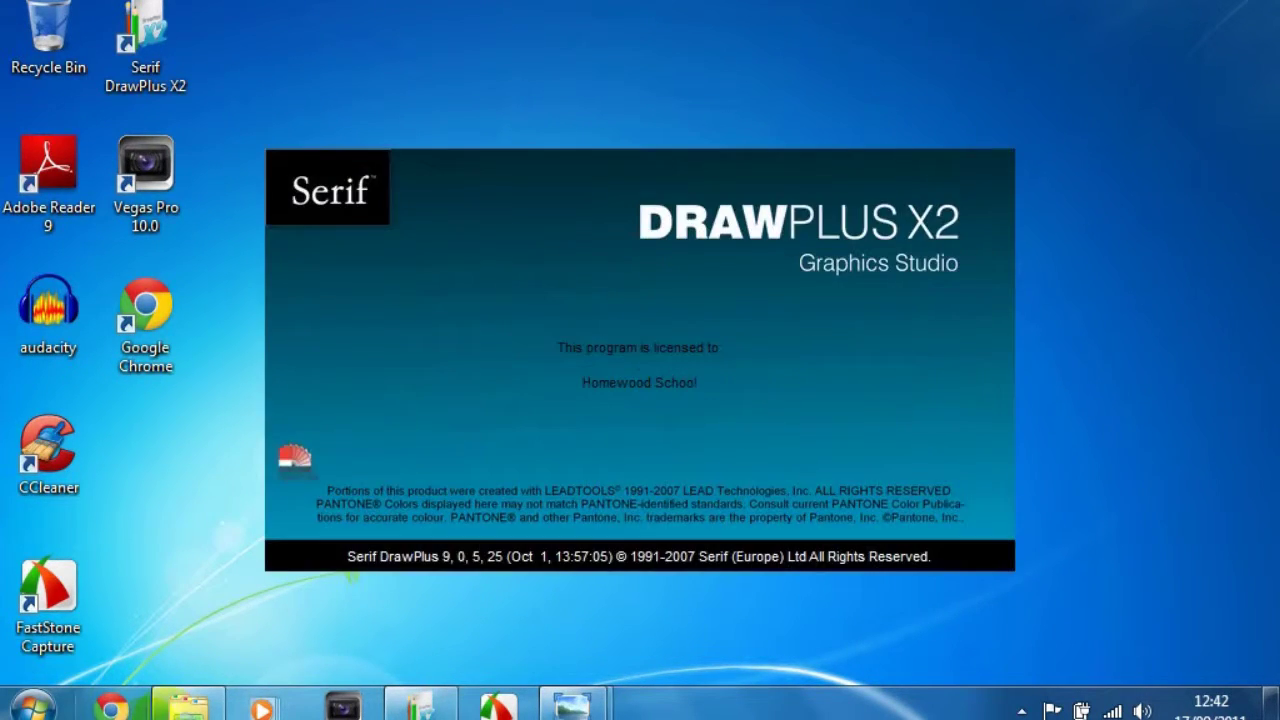
Step: Close the logo folder window and postpone DrawPlus registration until later
right_click(185, 706)
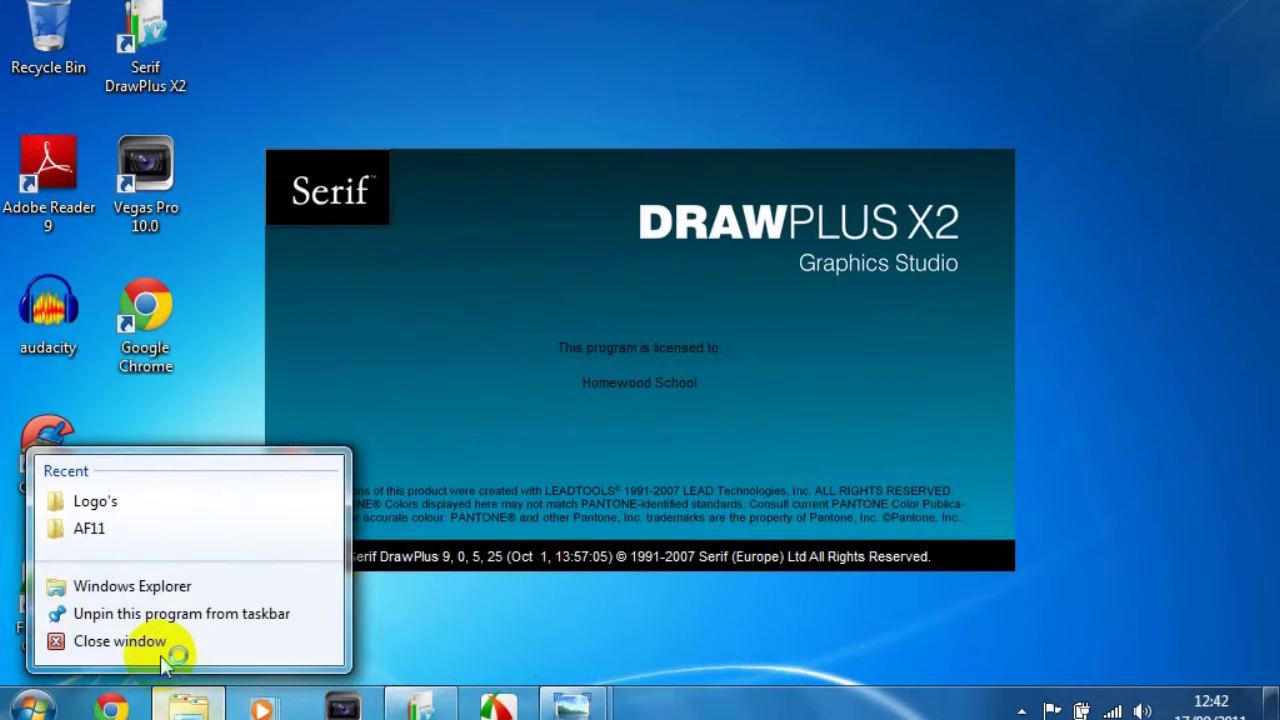
click(158, 650)
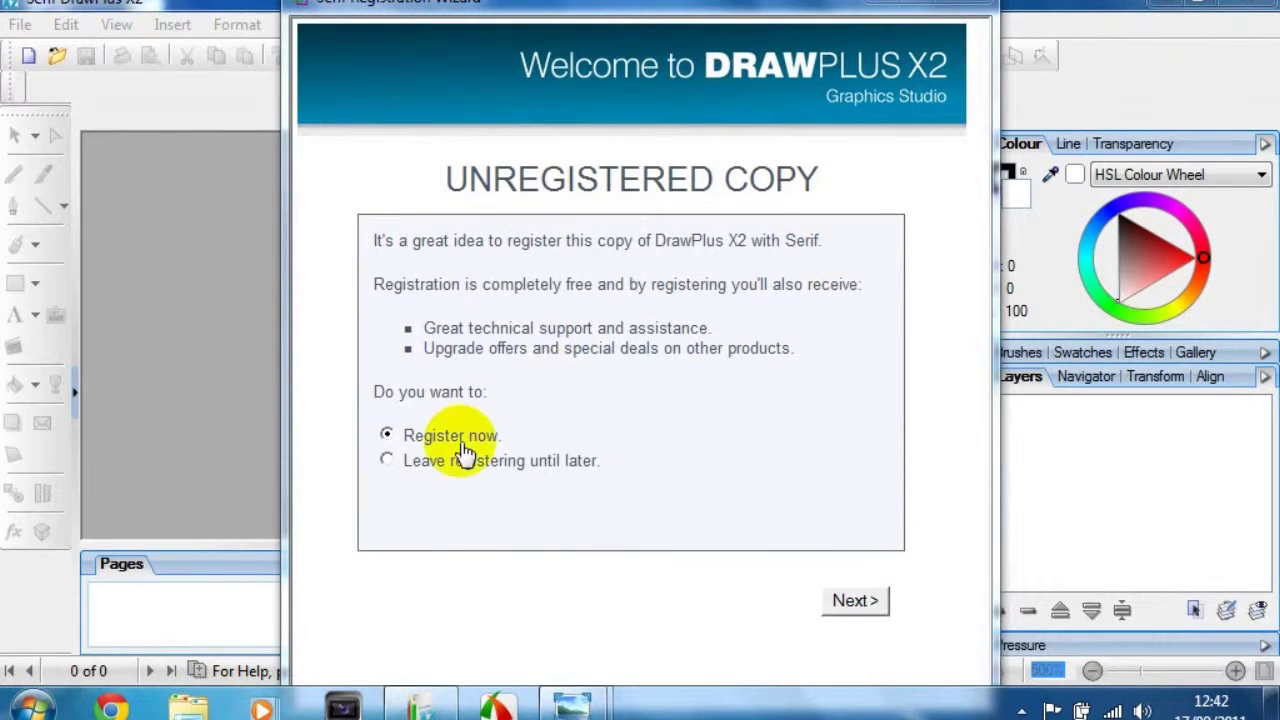
click(465, 458)
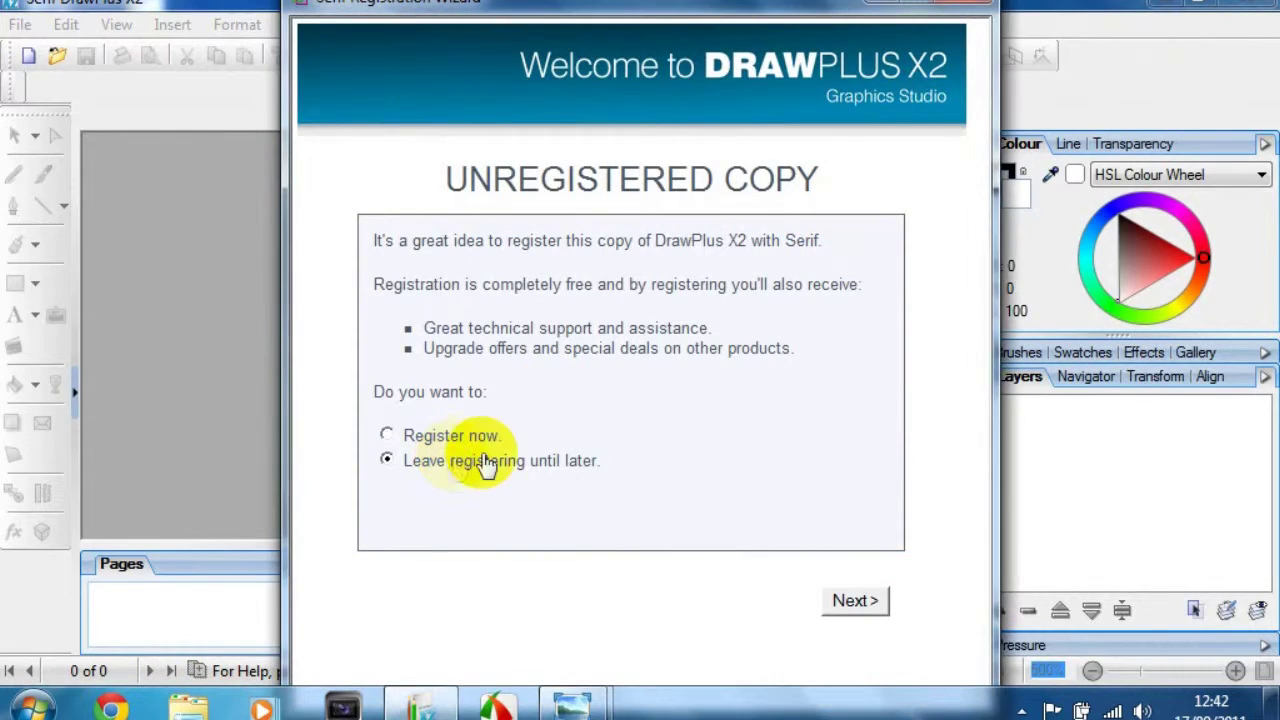
key(Return)
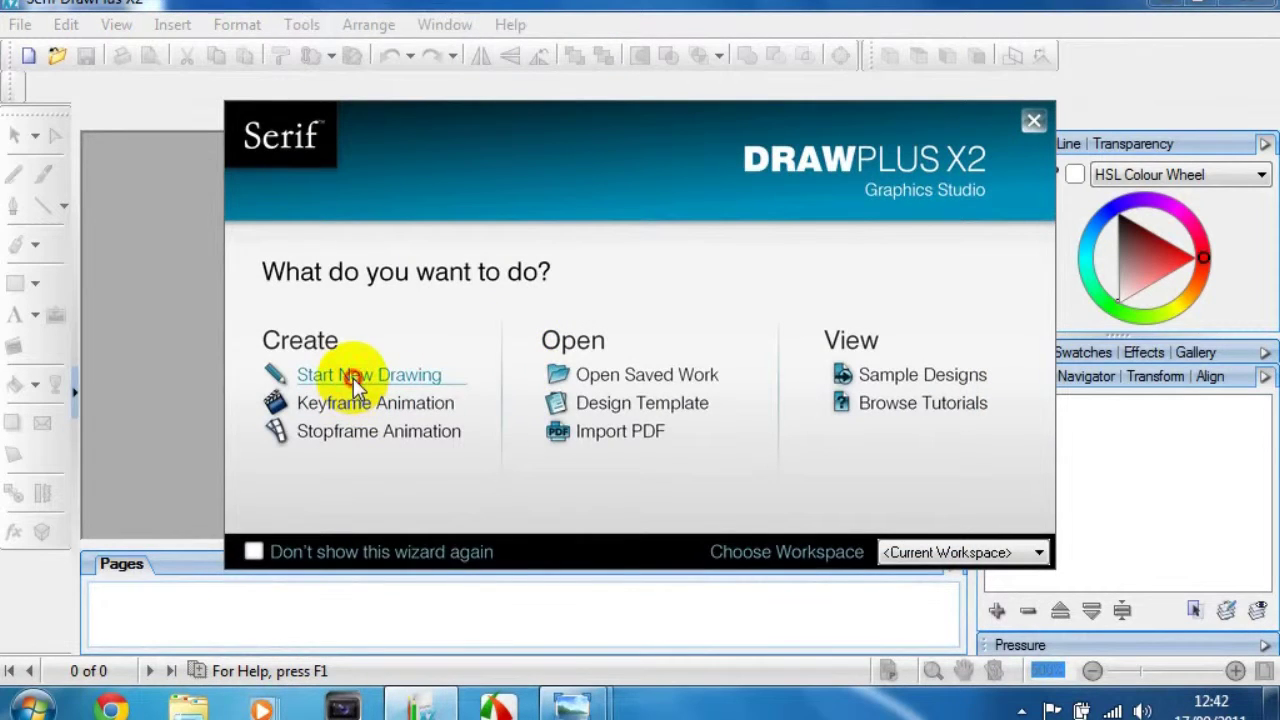
Step: Start a new blank drawing on a landscape A3 page
click(353, 378)
click(326, 187)
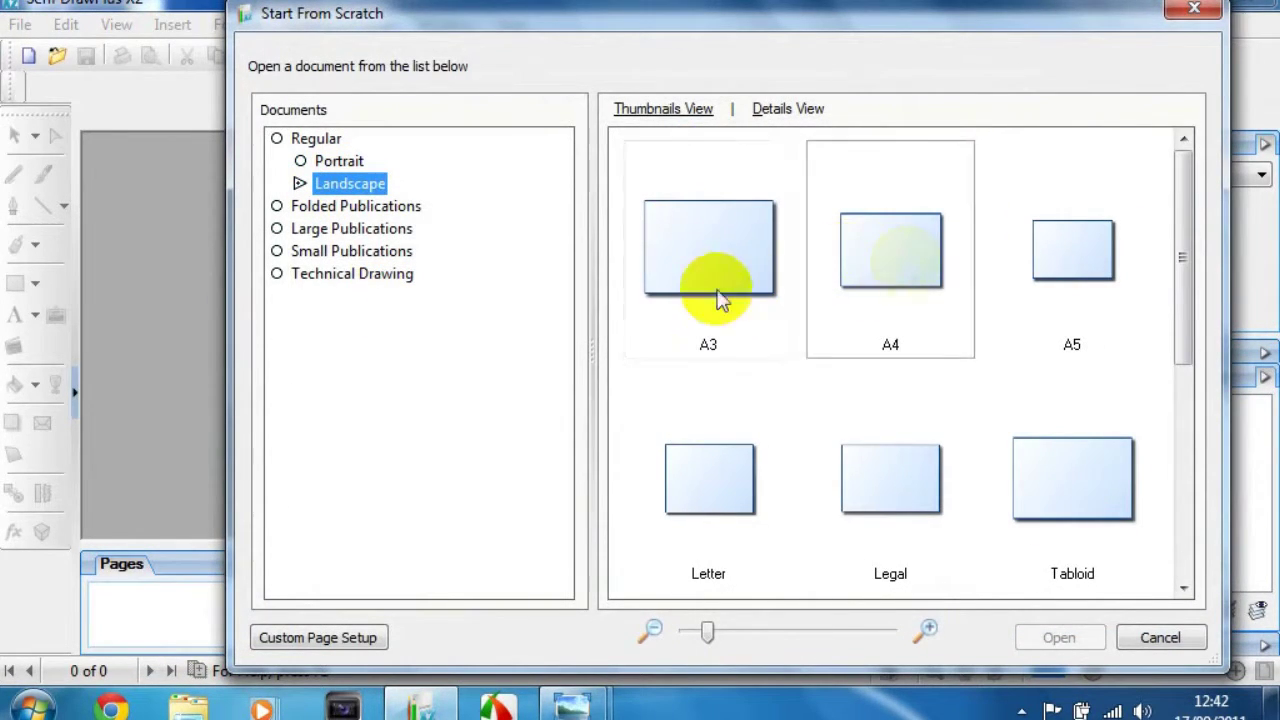
double_click(703, 289)
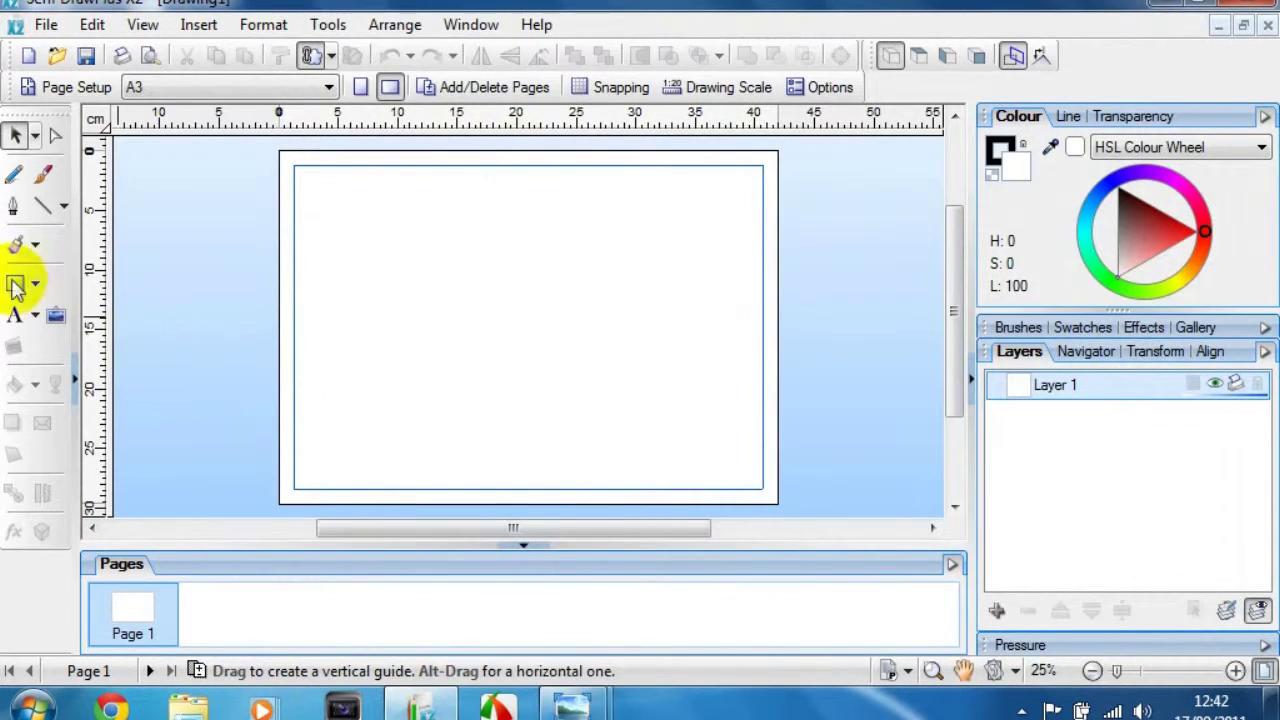
Step: Draw a black rectangle about 17.54 × 11.66 cm in the page's upper-left, then deselect it
click(18, 285)
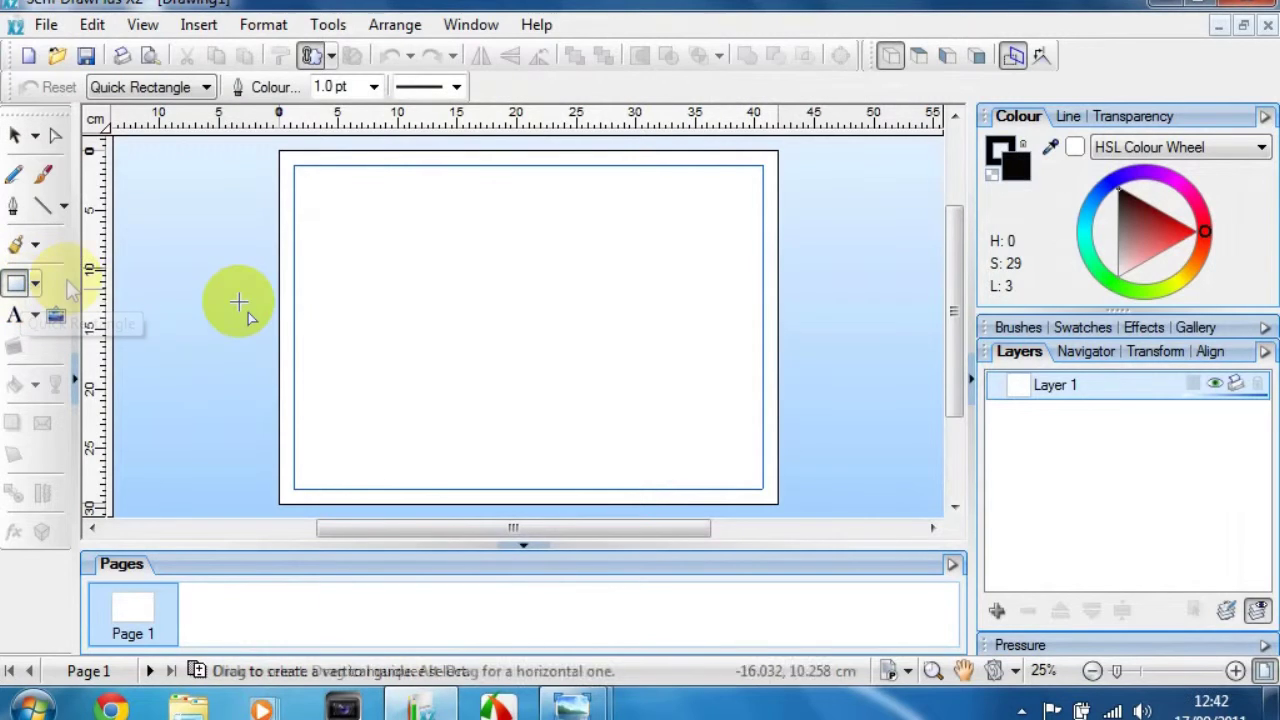
drag(325, 196, 561, 343)
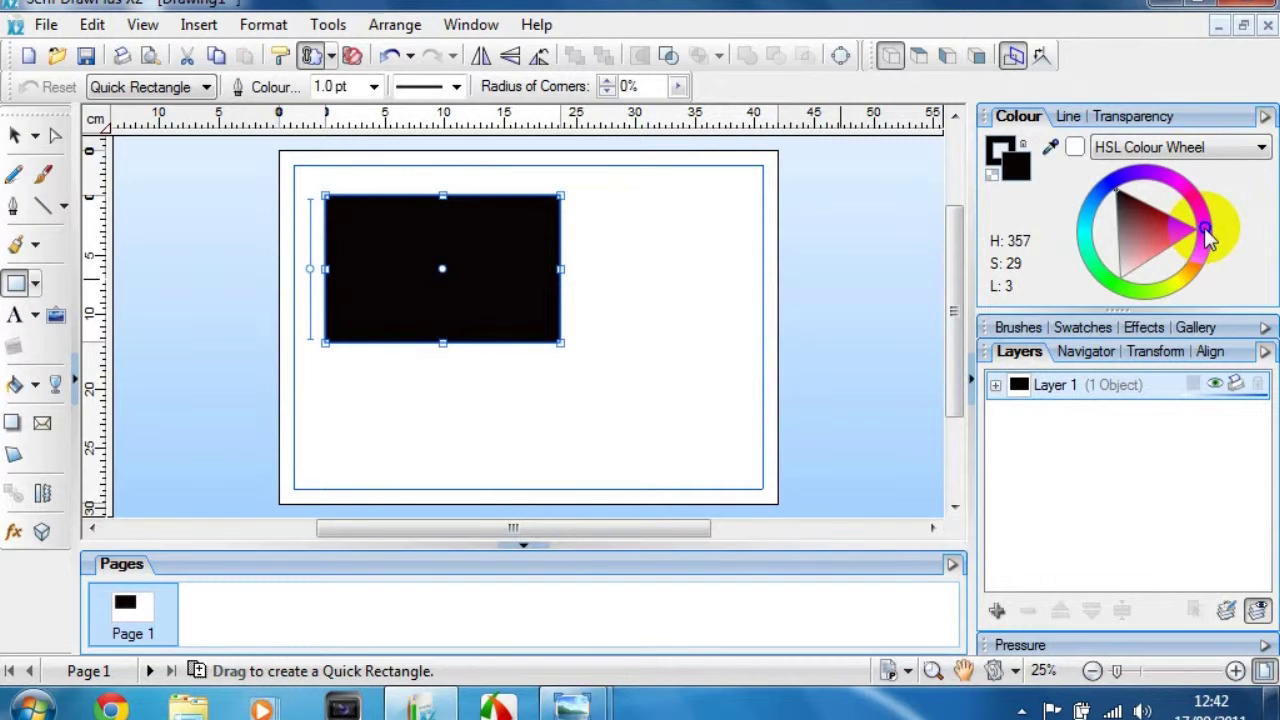
click(15, 134)
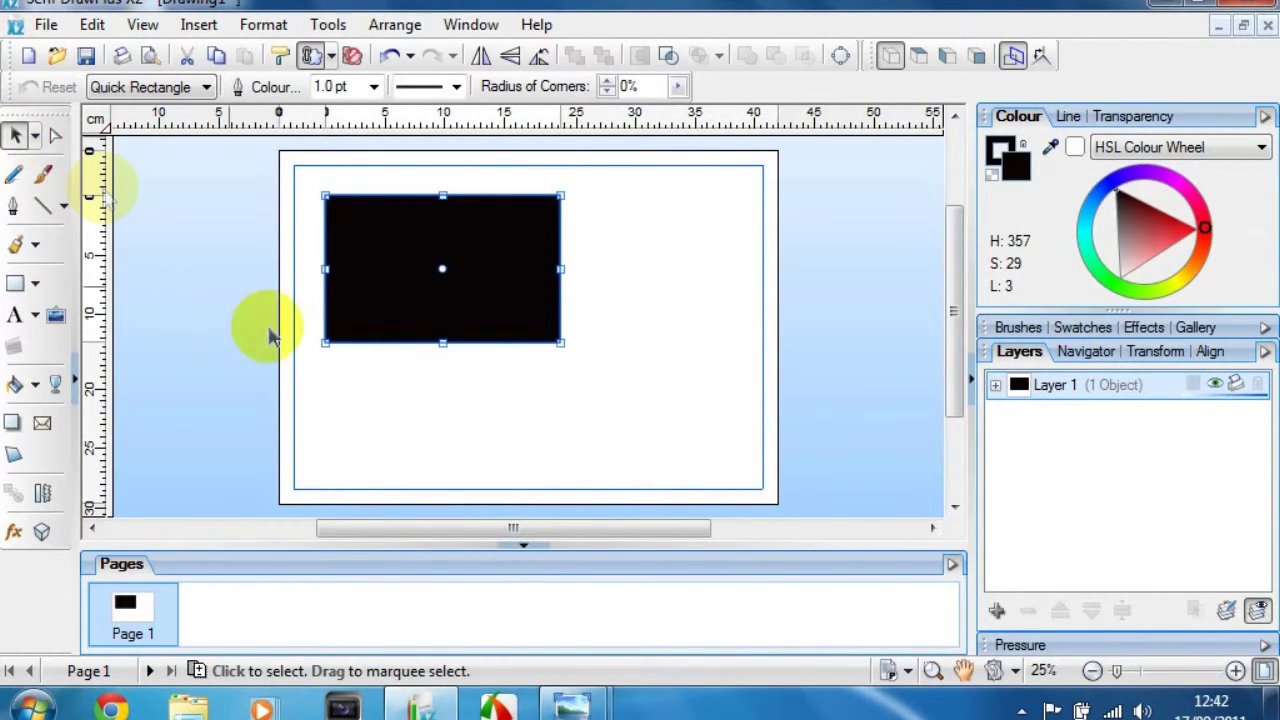
click(357, 380)
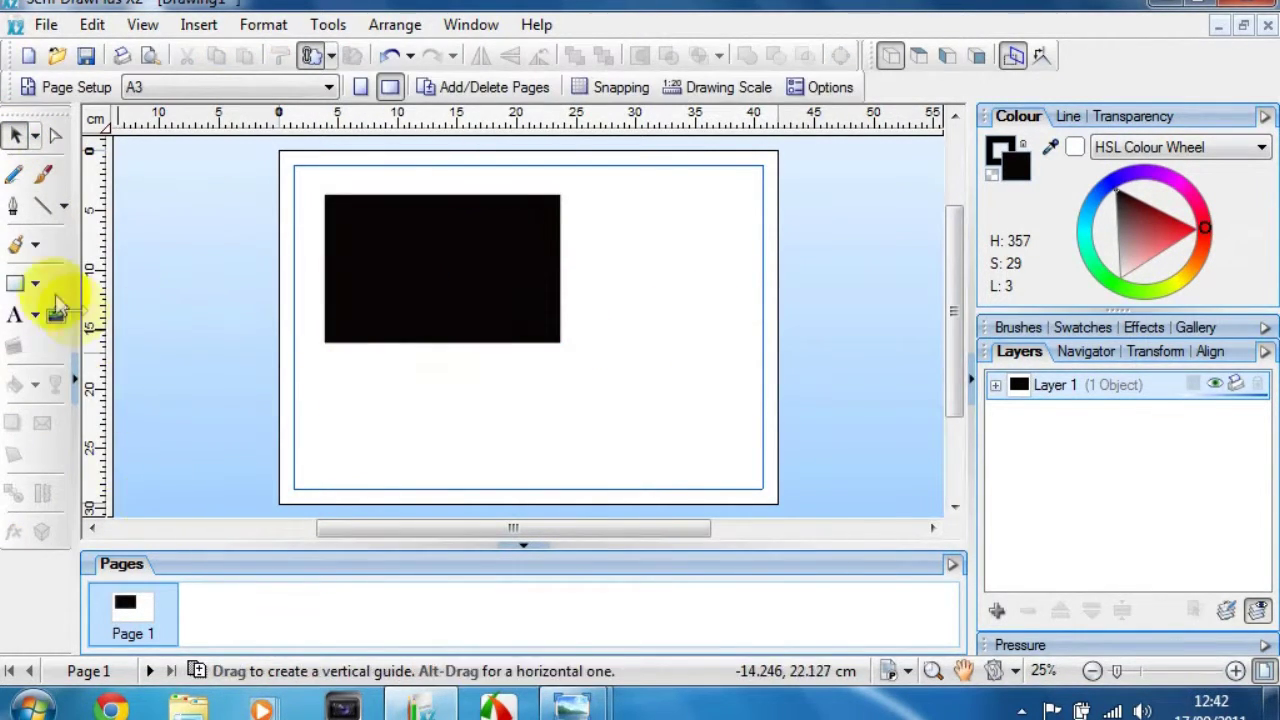
Step: Create bold Calibri artistic text 'af11' on the black rectangle
click(14, 315)
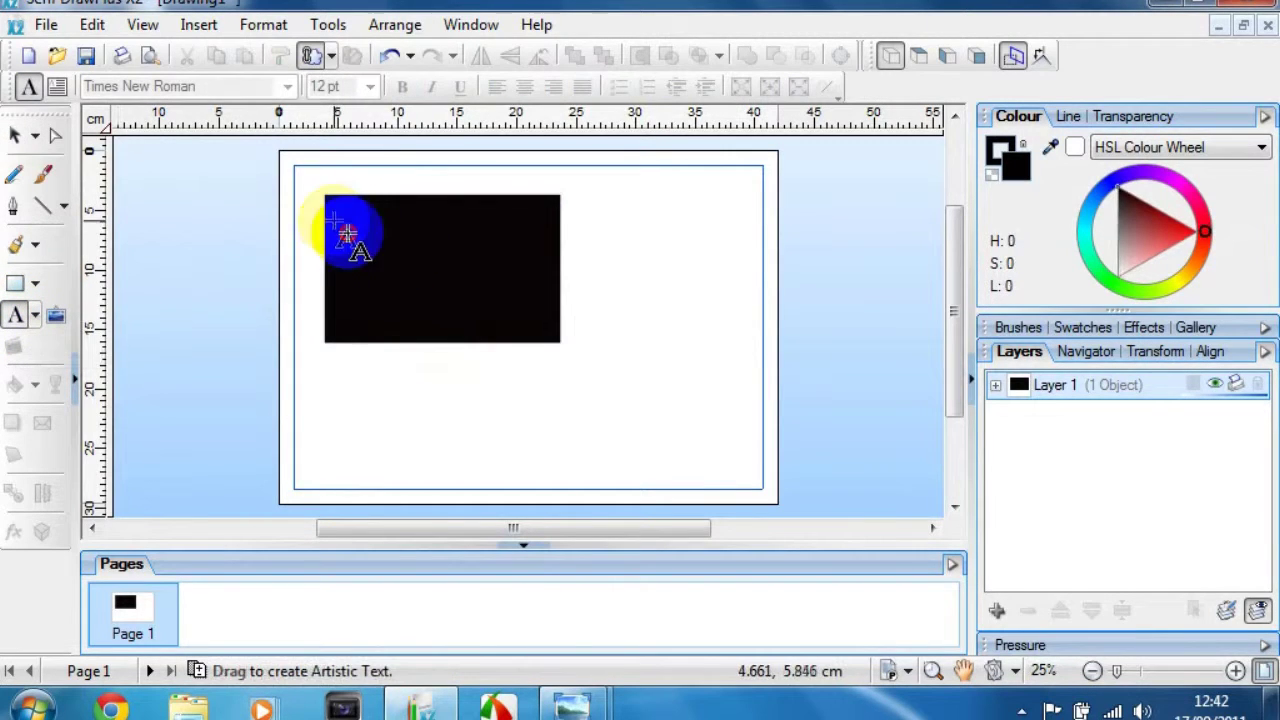
drag(347, 234, 380, 290)
click(210, 86)
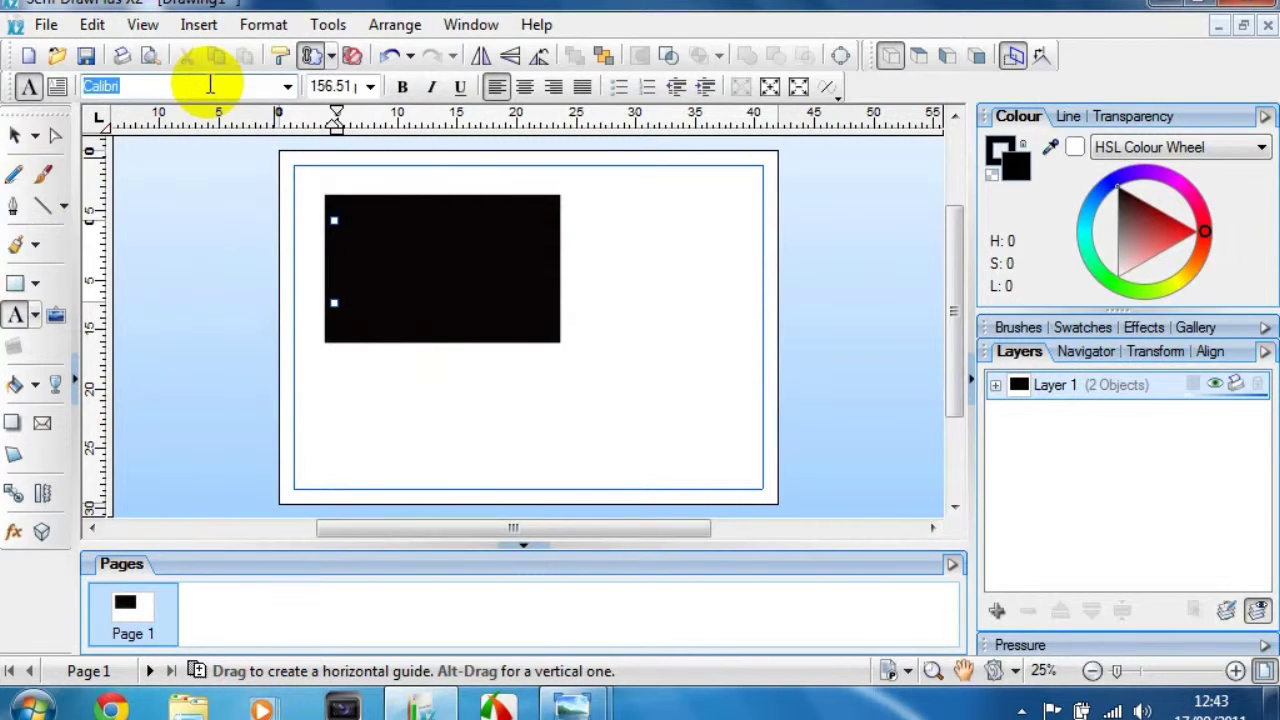
key(Return)
click(402, 86)
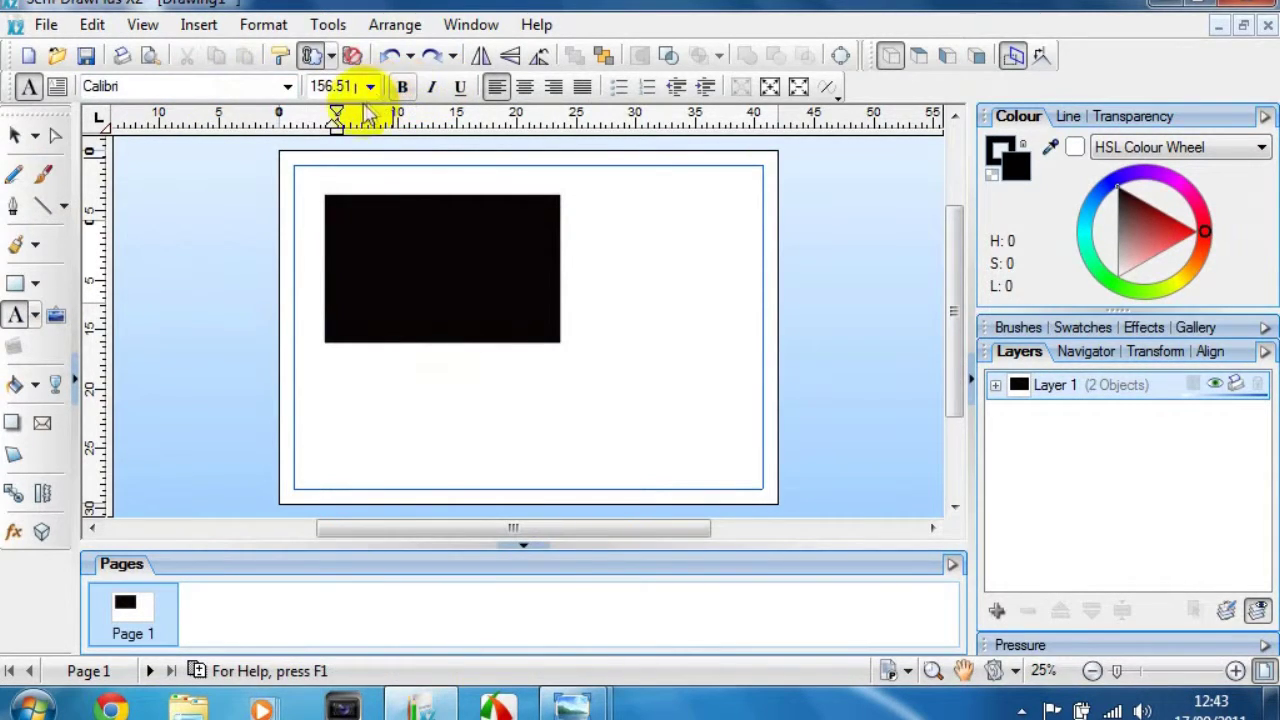
click(355, 240)
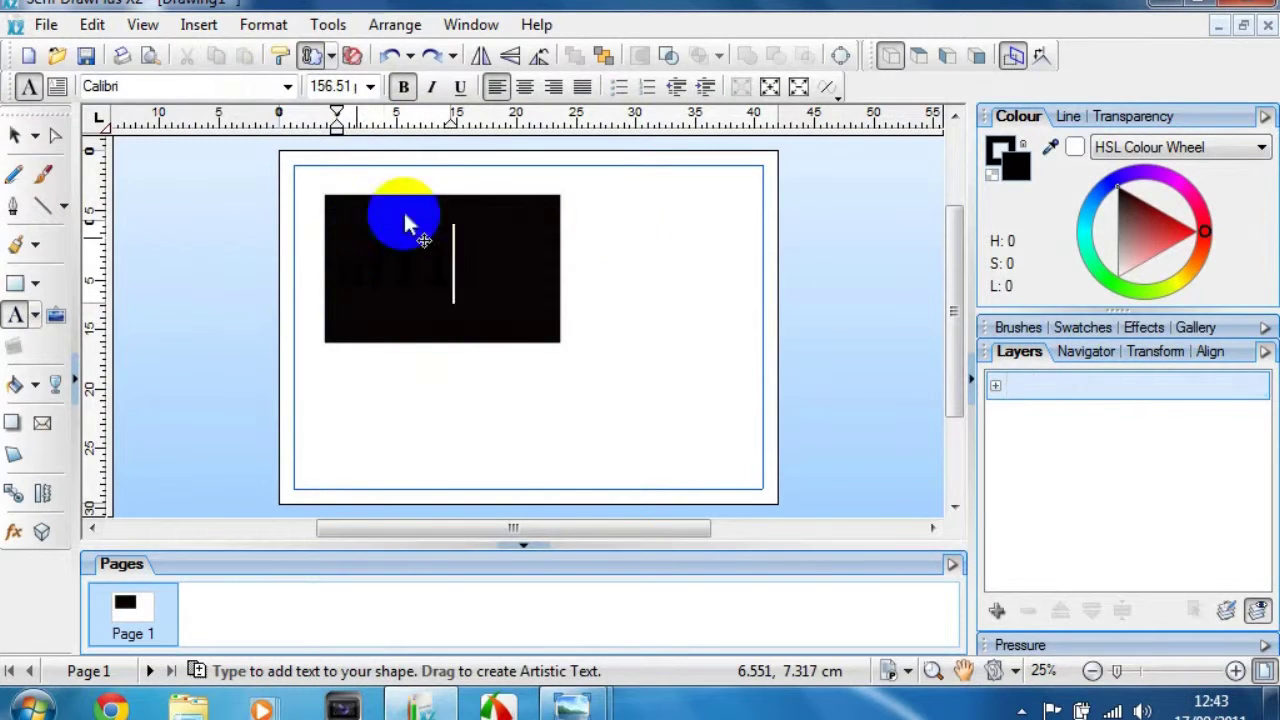
Step: Select all the af11 text and colour it red on the colour wheel
key(ctrl+a)
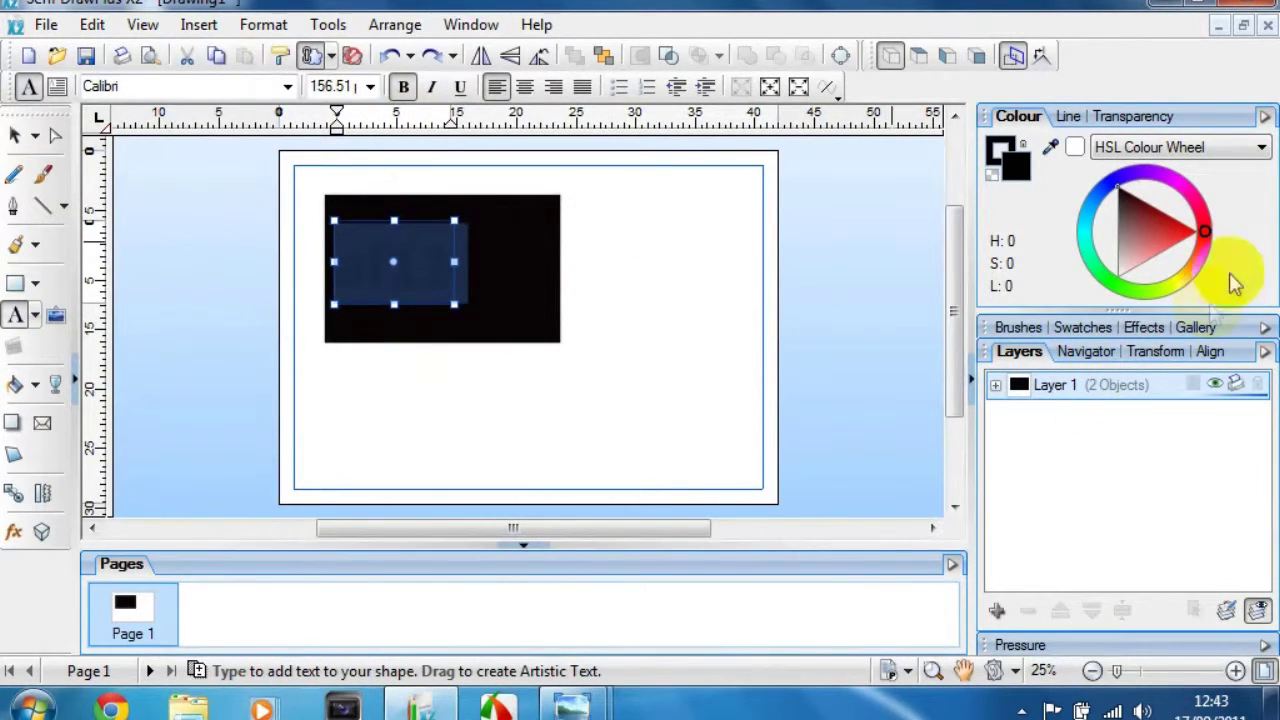
click(1207, 236)
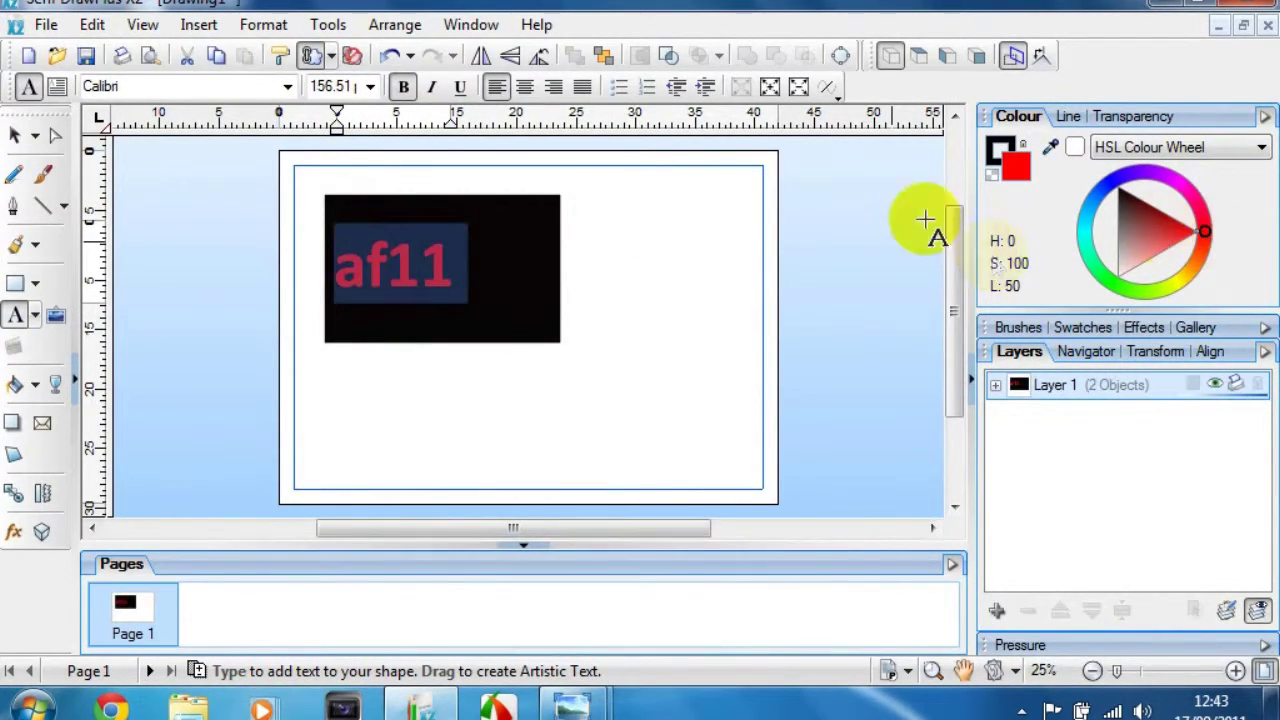
drag(1140, 183, 1160, 173)
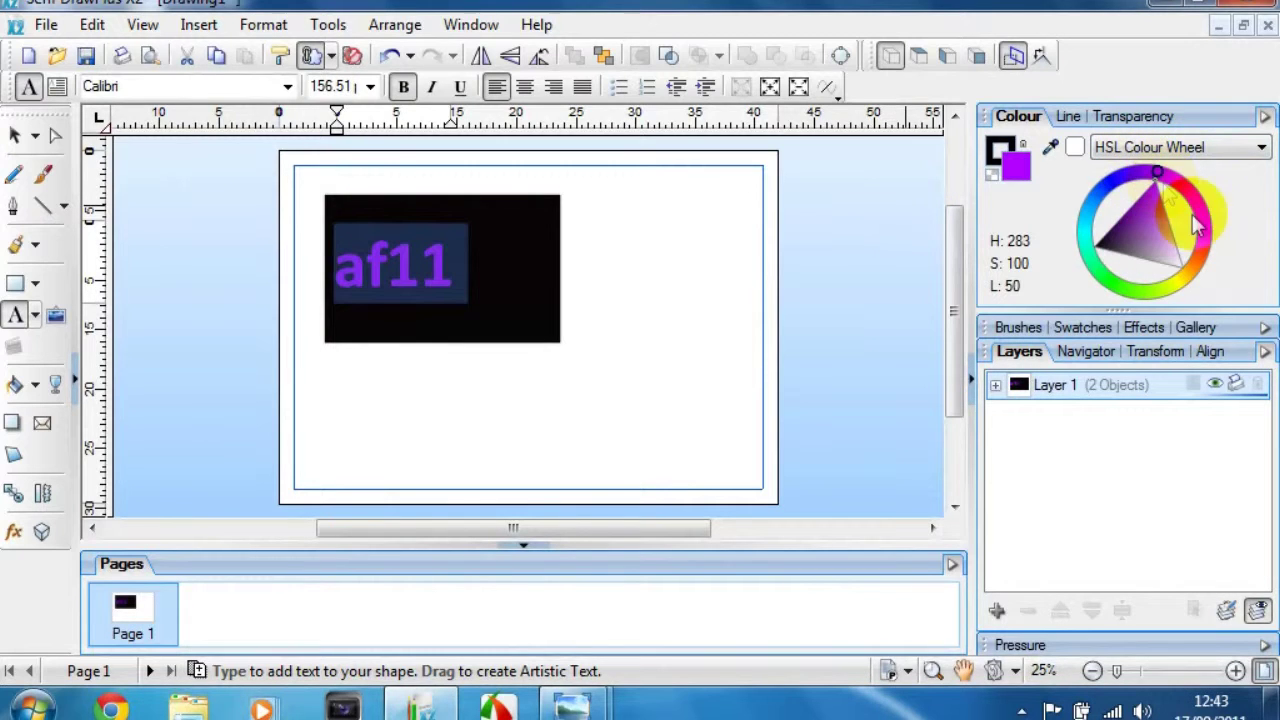
click(1207, 238)
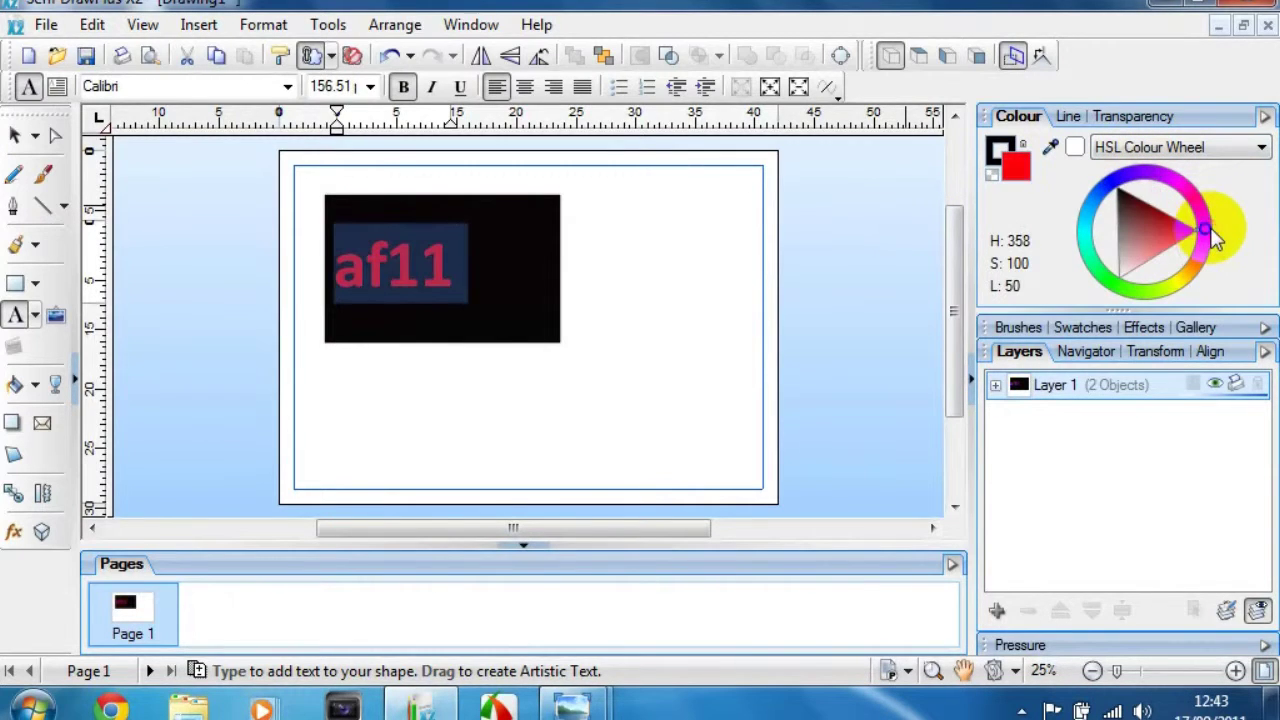
click(15, 135)
Step: Give the af11 text an Instant 3D extrusion and rotate it into tilted lettering
right_click(380, 262)
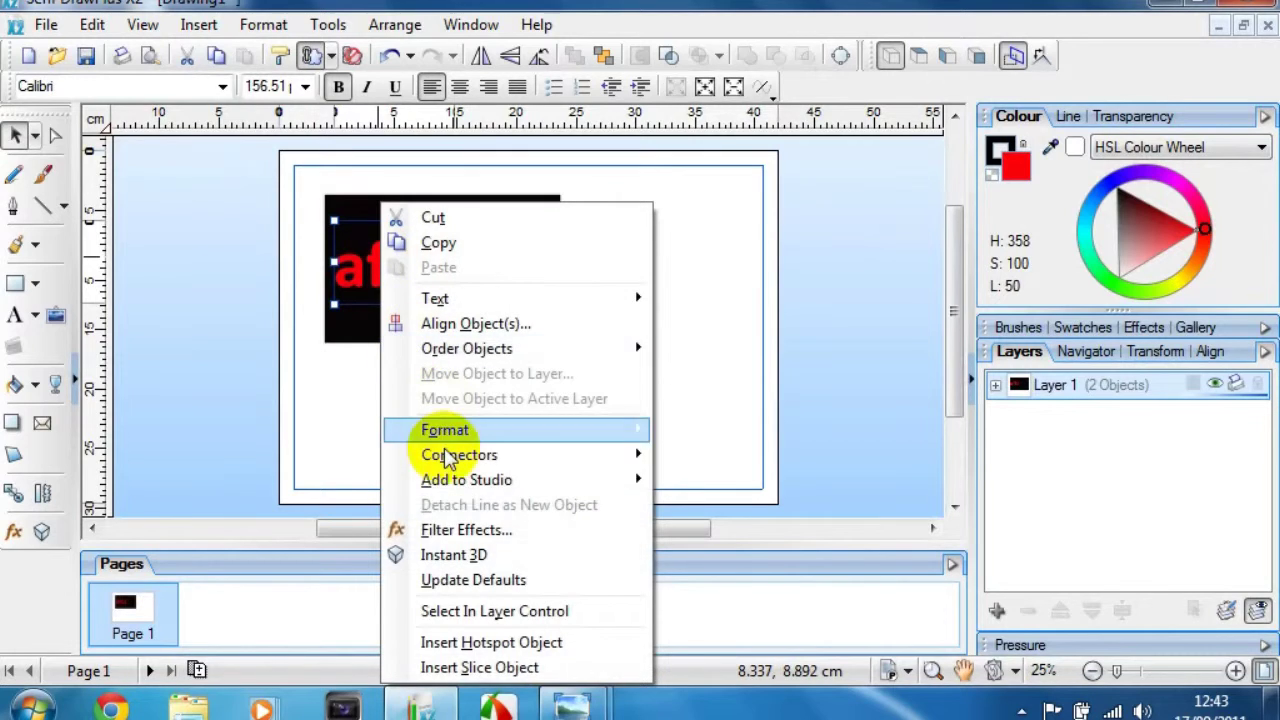
click(456, 558)
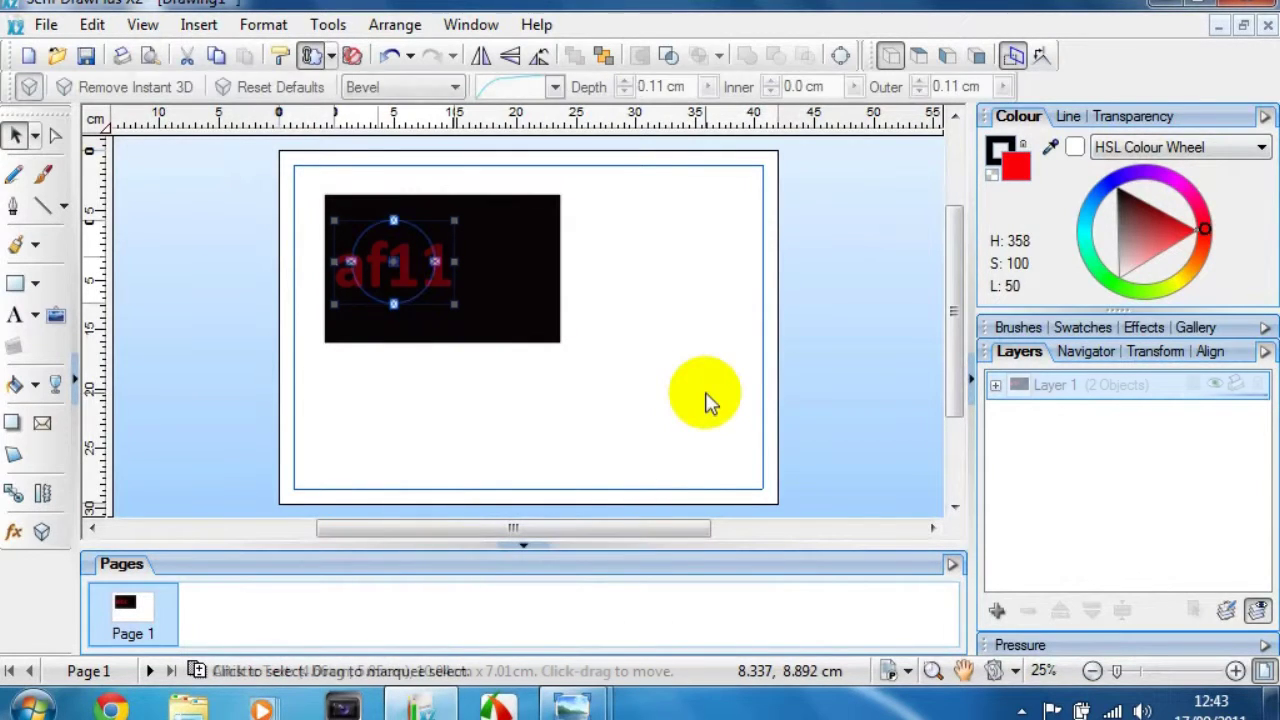
mouse_move(486, 272)
mouse_down()
mouse_move(423, 292)
mouse_move(438, 262)
mouse_move(467, 263)
mouse_move(337, 264)
mouse_up()
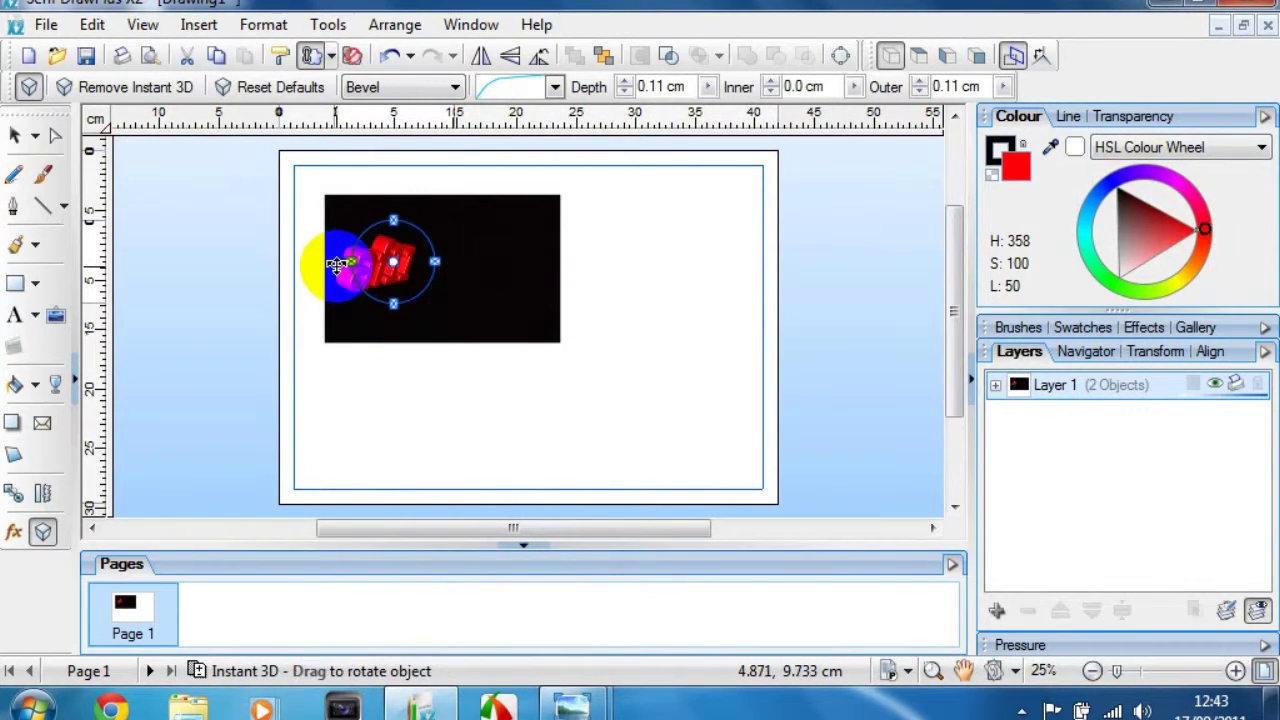
click(263, 264)
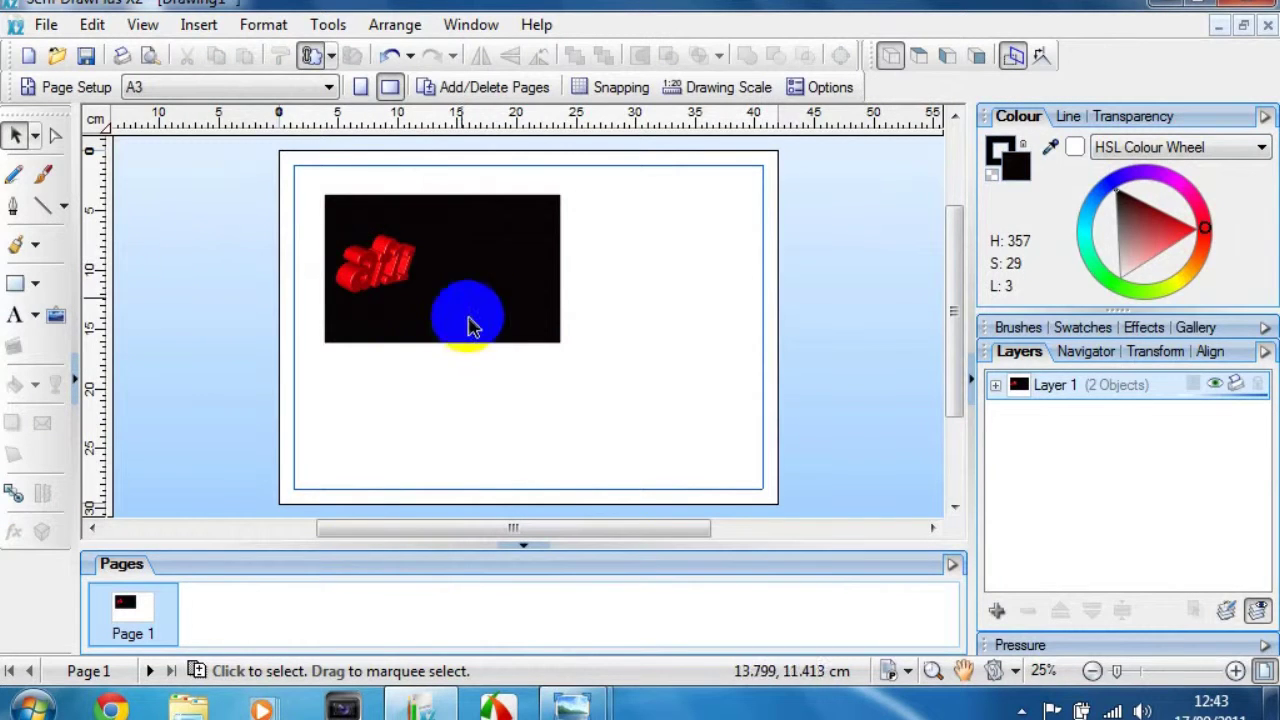
click(502, 270)
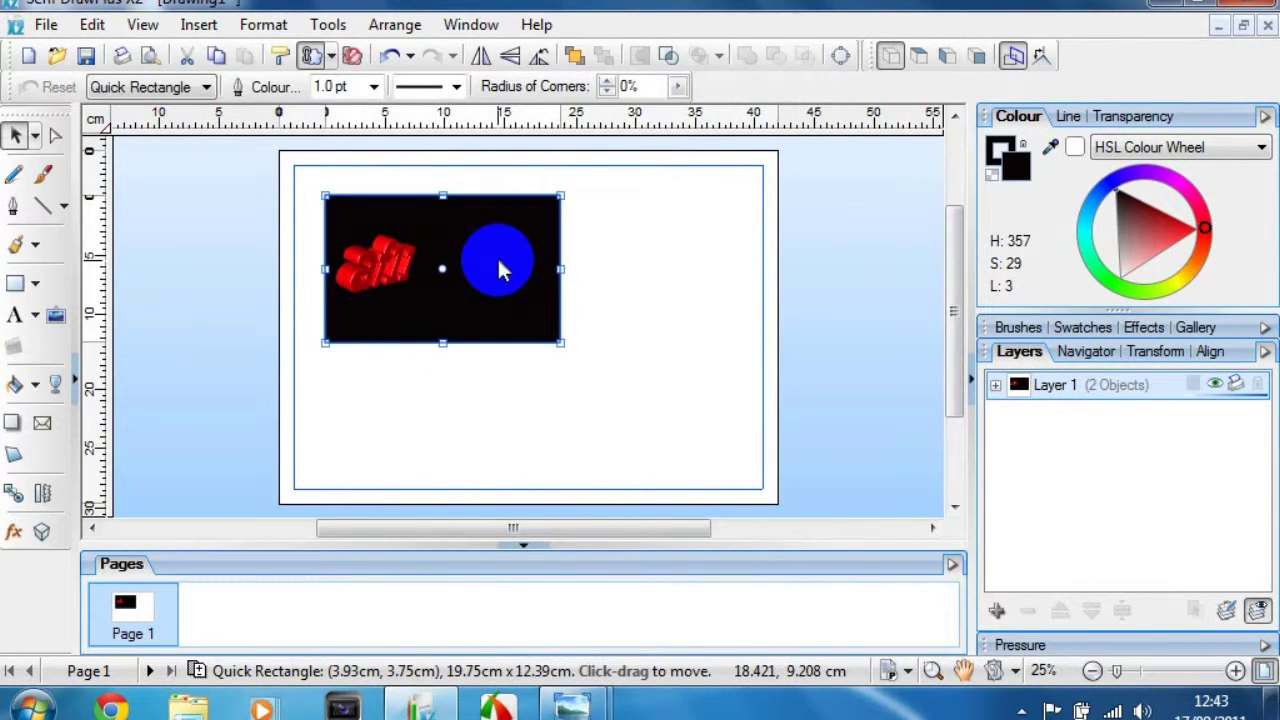
Step: Apply a vertical linear gradient to the rectangle, black at top fading to white at bottom
click(14, 384)
drag(459, 248, 493, 284)
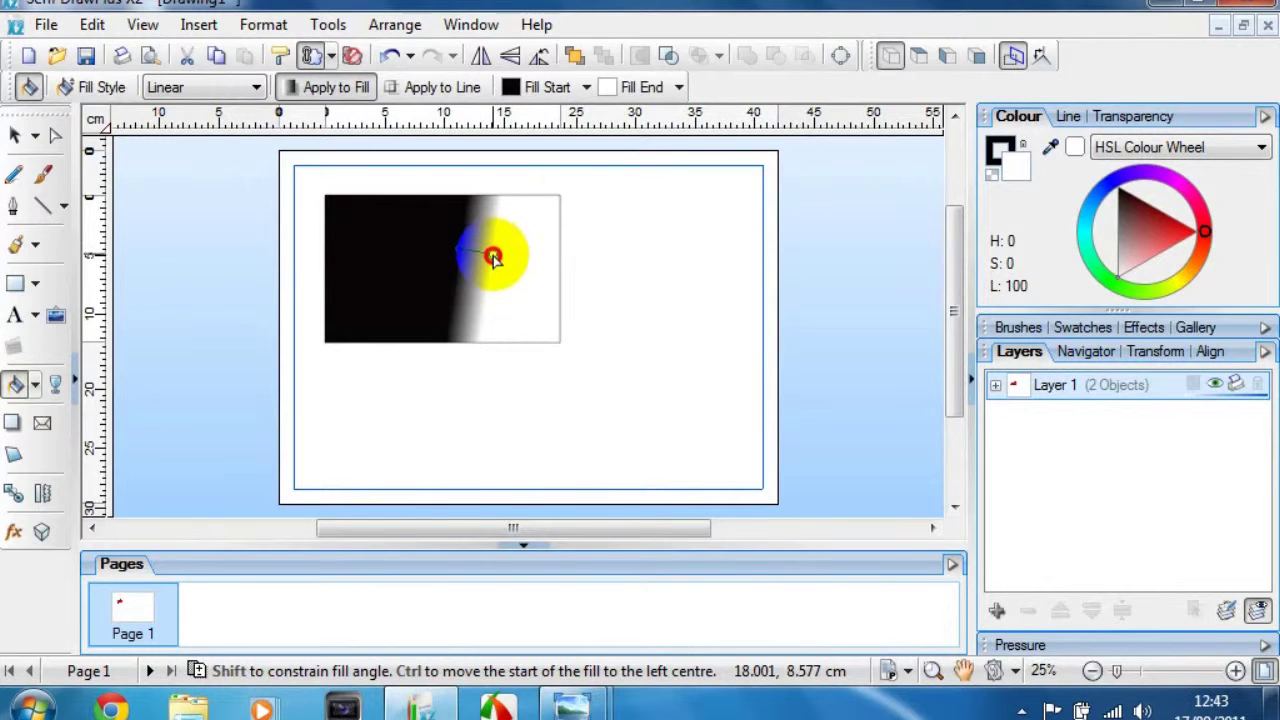
drag(493, 259, 459, 343)
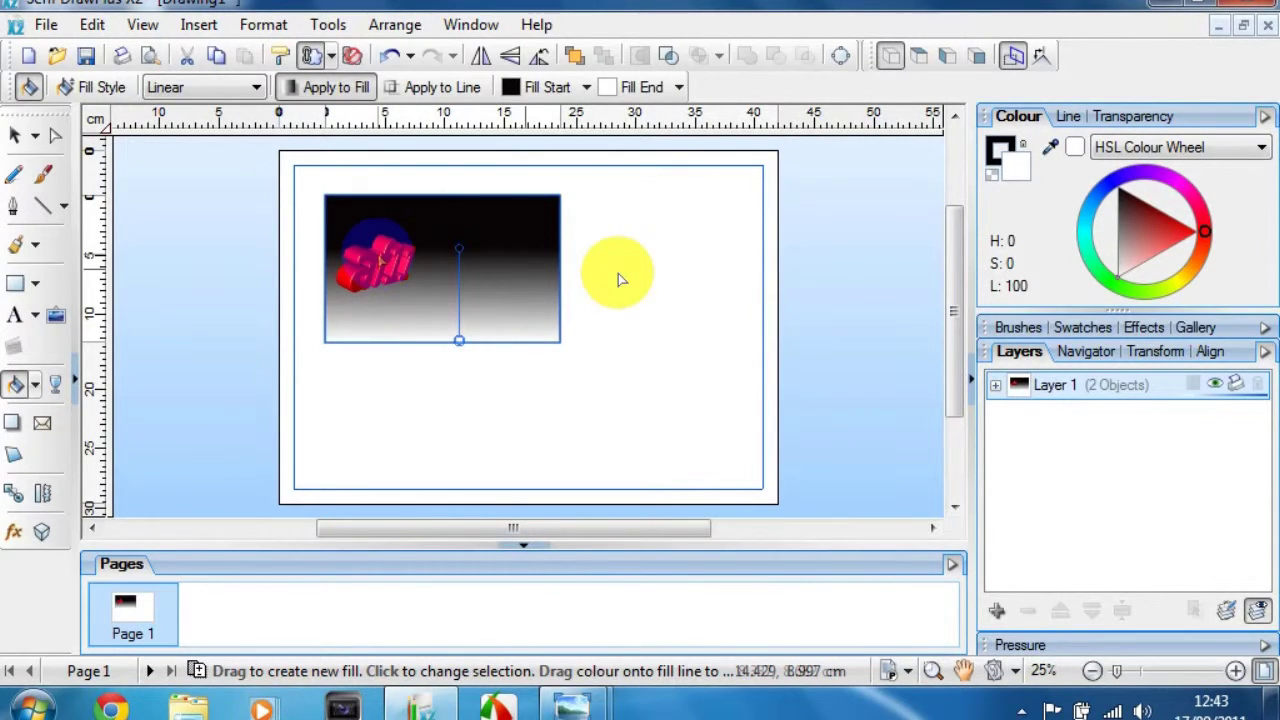
click(627, 278)
Step: Move the red 3D text lower and enlarge it to about 11.55 cm wide
click(397, 262)
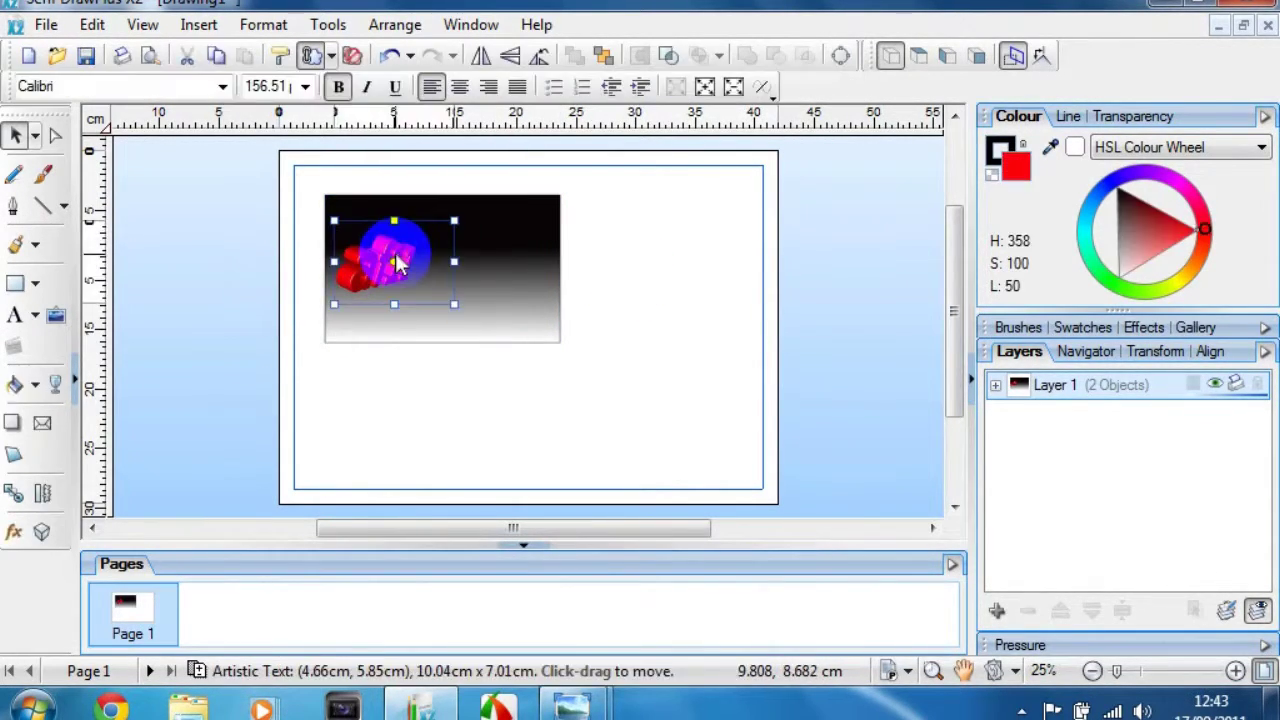
drag(390, 280, 382, 313)
click(674, 210)
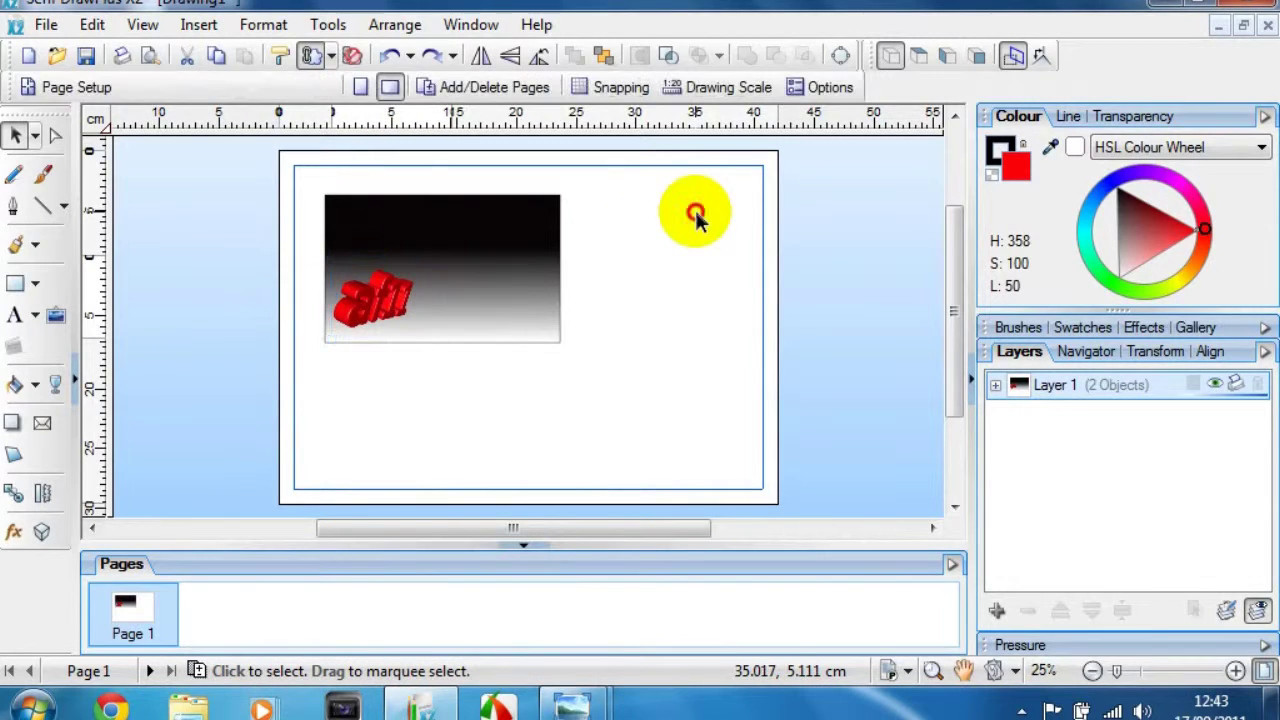
click(500, 275)
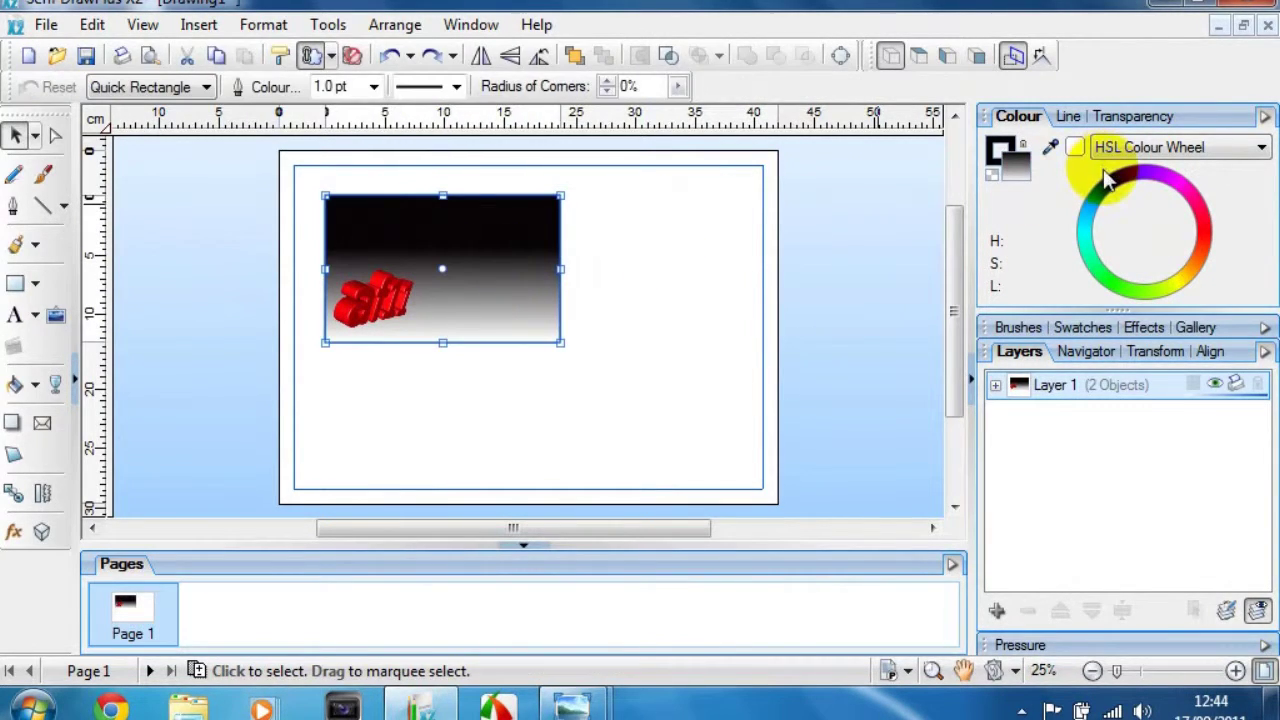
click(839, 313)
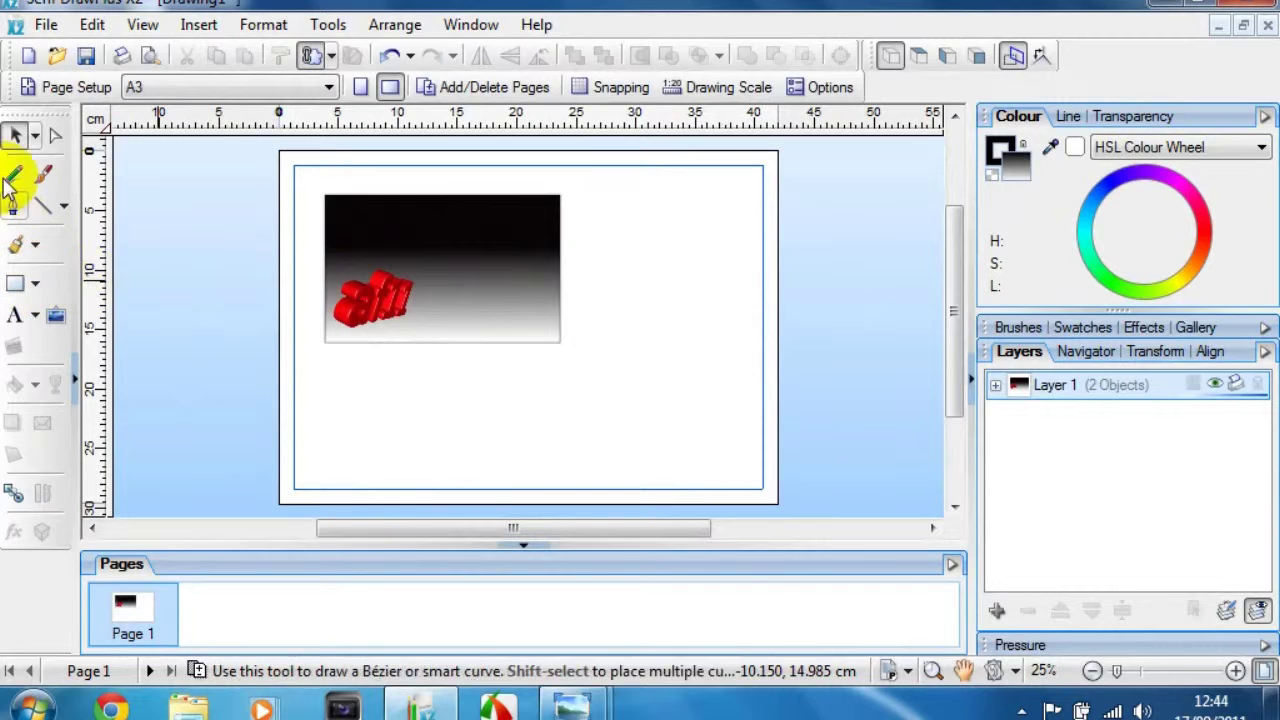
click(375, 290)
drag(447, 255, 497, 227)
click(658, 290)
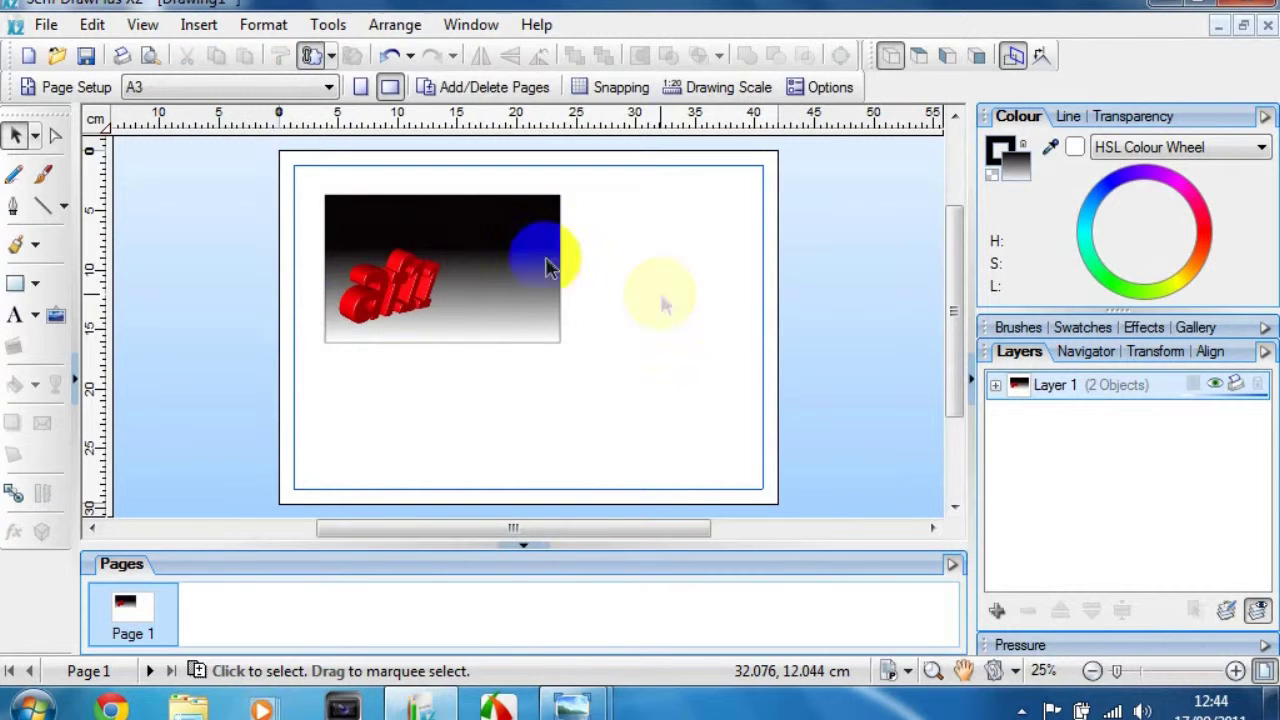
Step: Reposition the enlarged 3D text across the left side of the gradient box
click(388, 288)
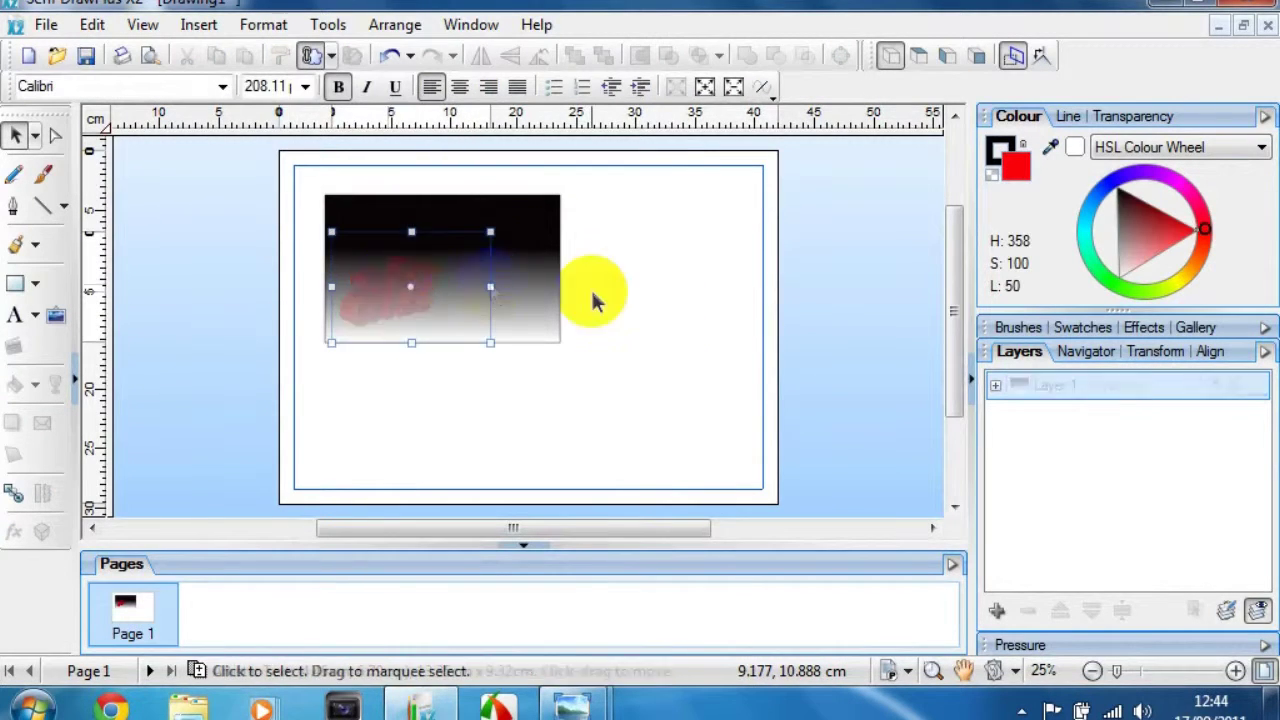
drag(442, 275, 380, 282)
click(620, 223)
click(614, 249)
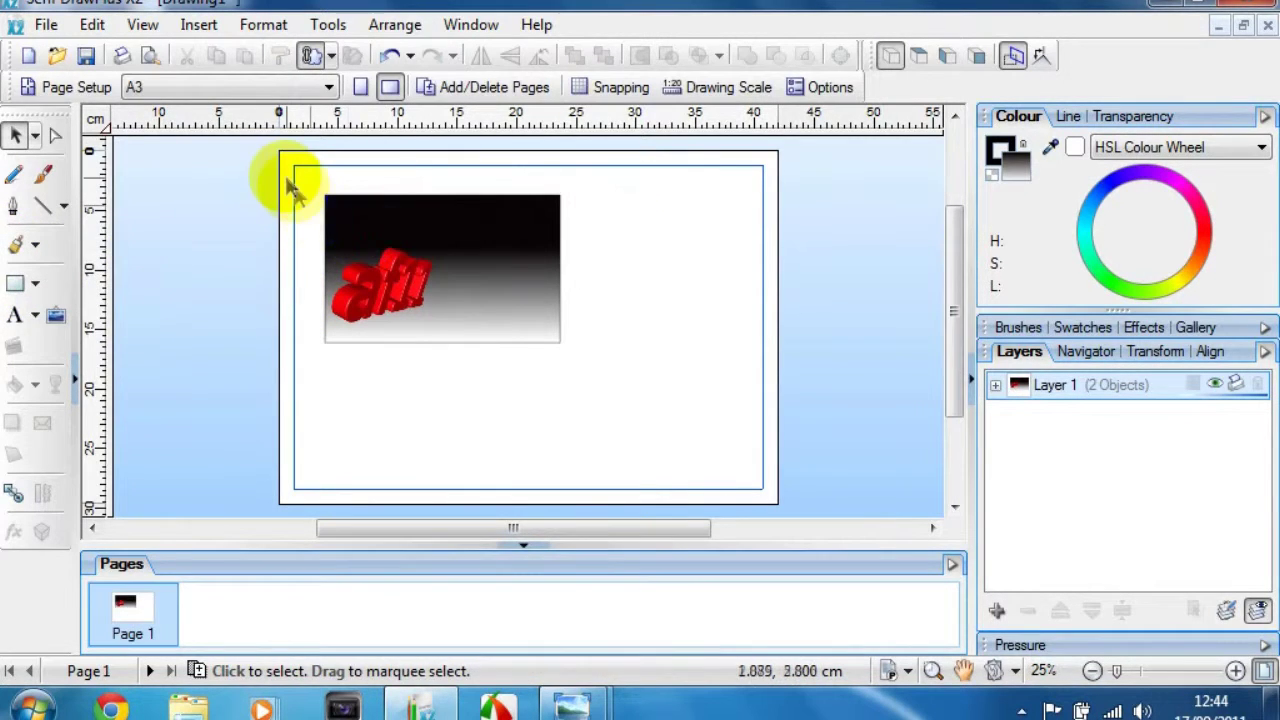
drag(291, 178, 525, 362)
Step: Group the gradient box with the 3D text and drag the group to the page's top-left corner
drag(603, 383, 609, 380)
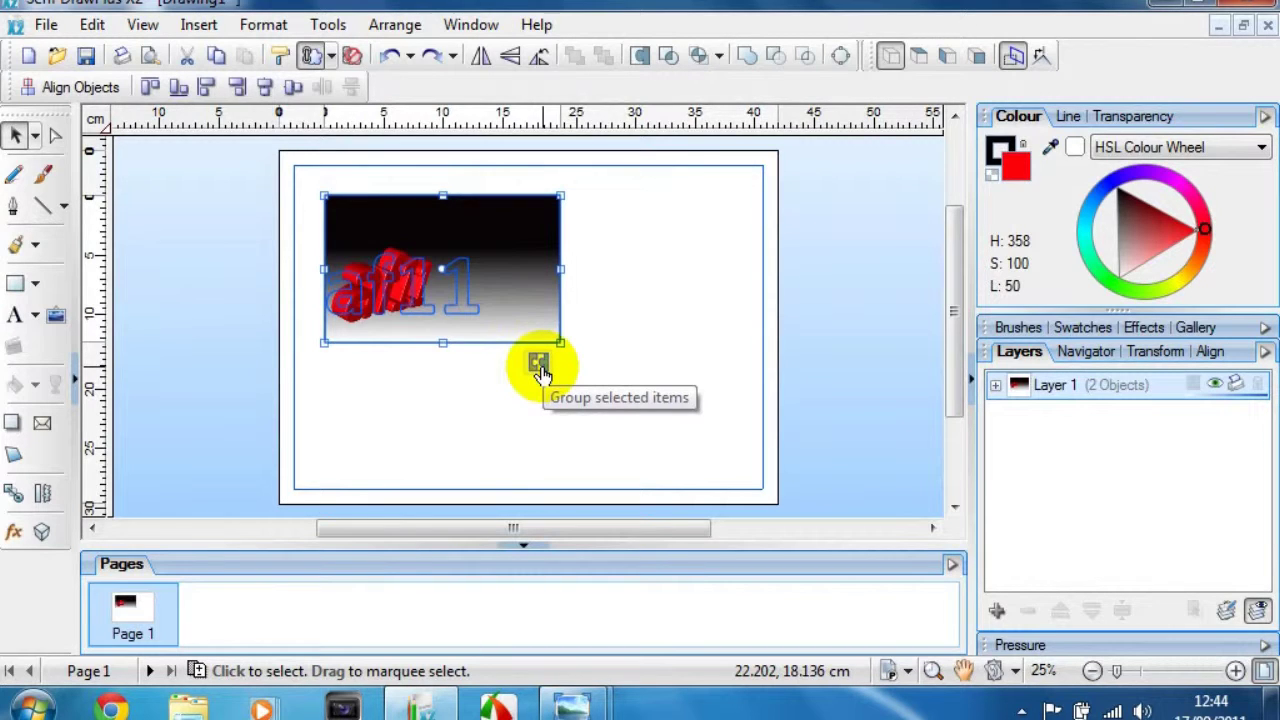
click(540, 373)
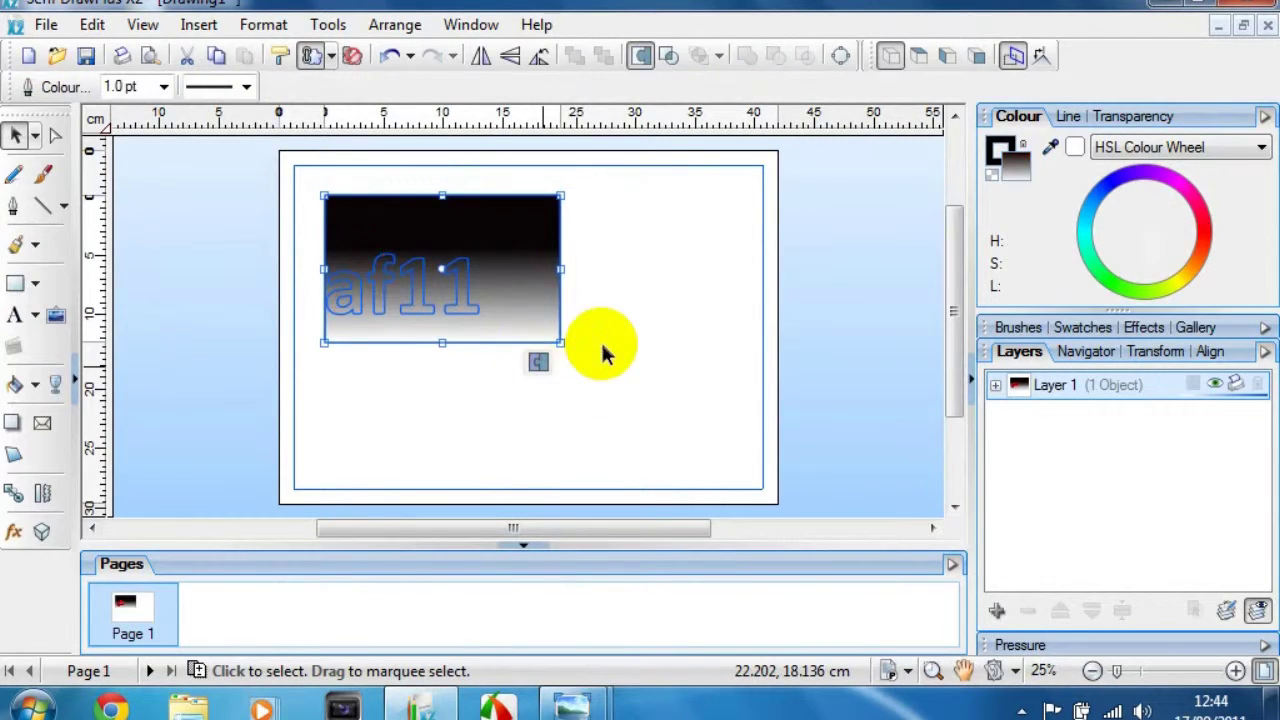
drag(520, 300, 480, 257)
click(602, 276)
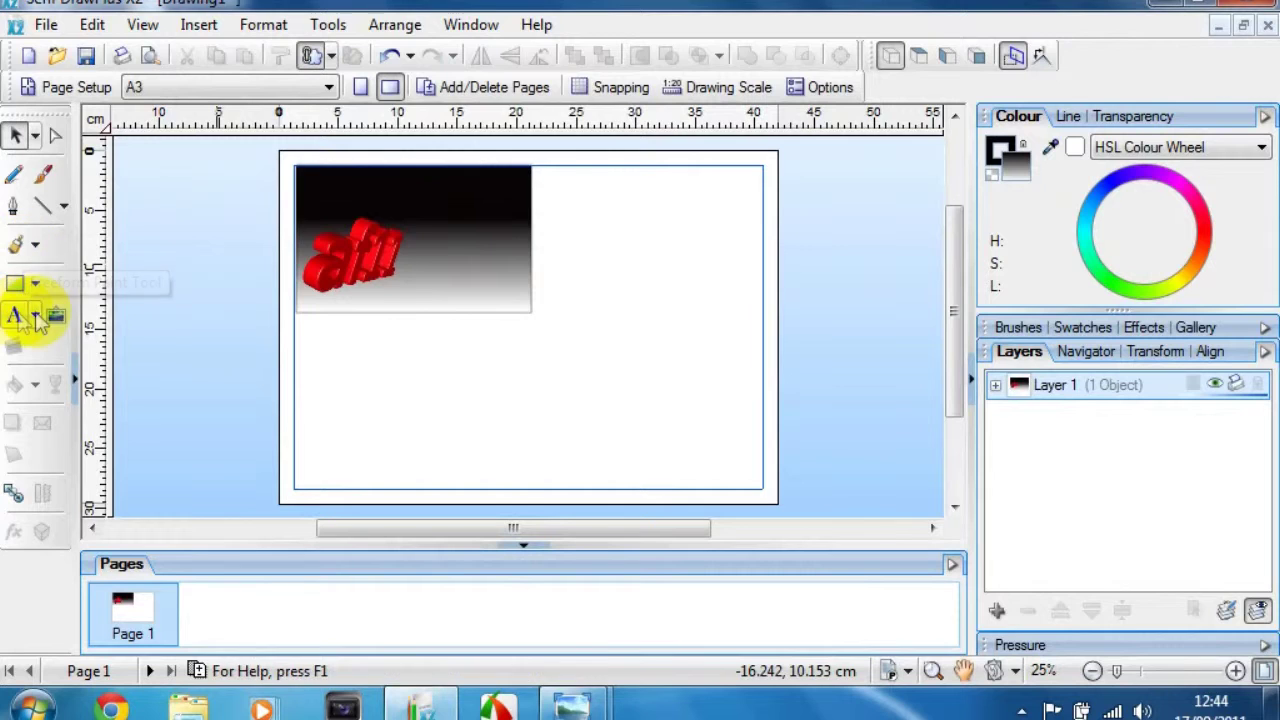
Step: Export the card design via Export as Image, then delete the grouped design from the page
click(17, 283)
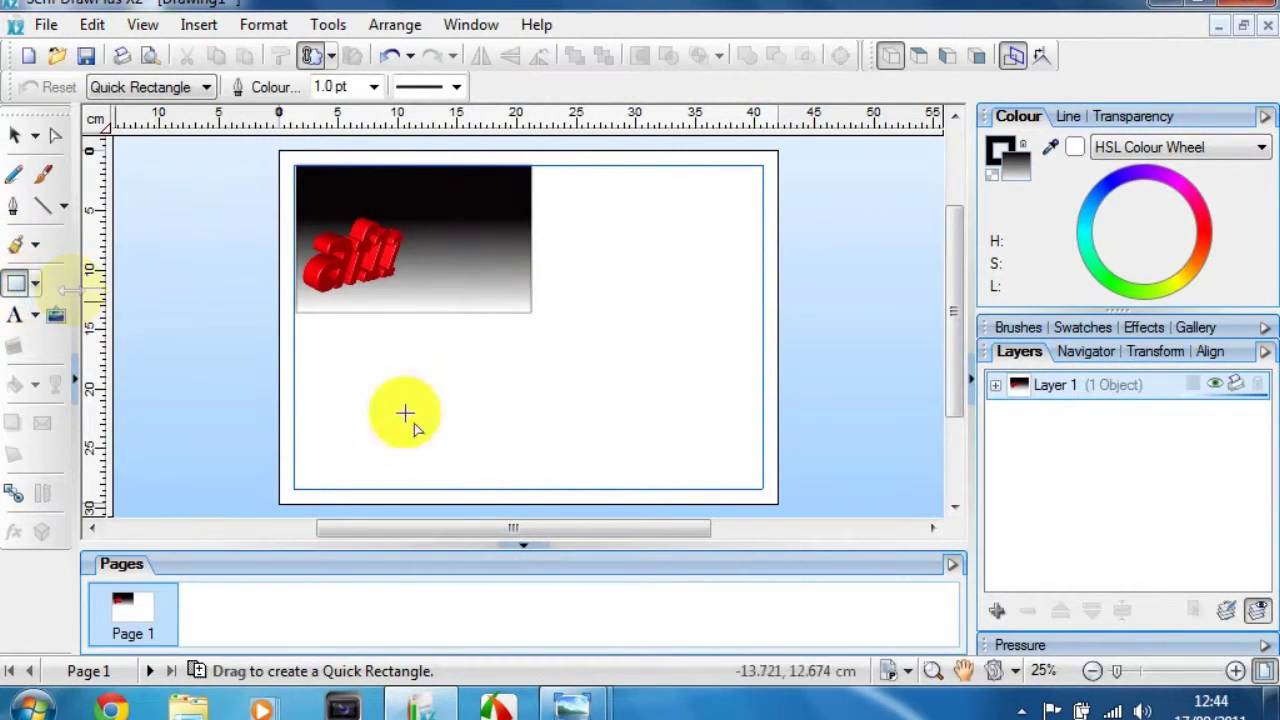
click(48, 27)
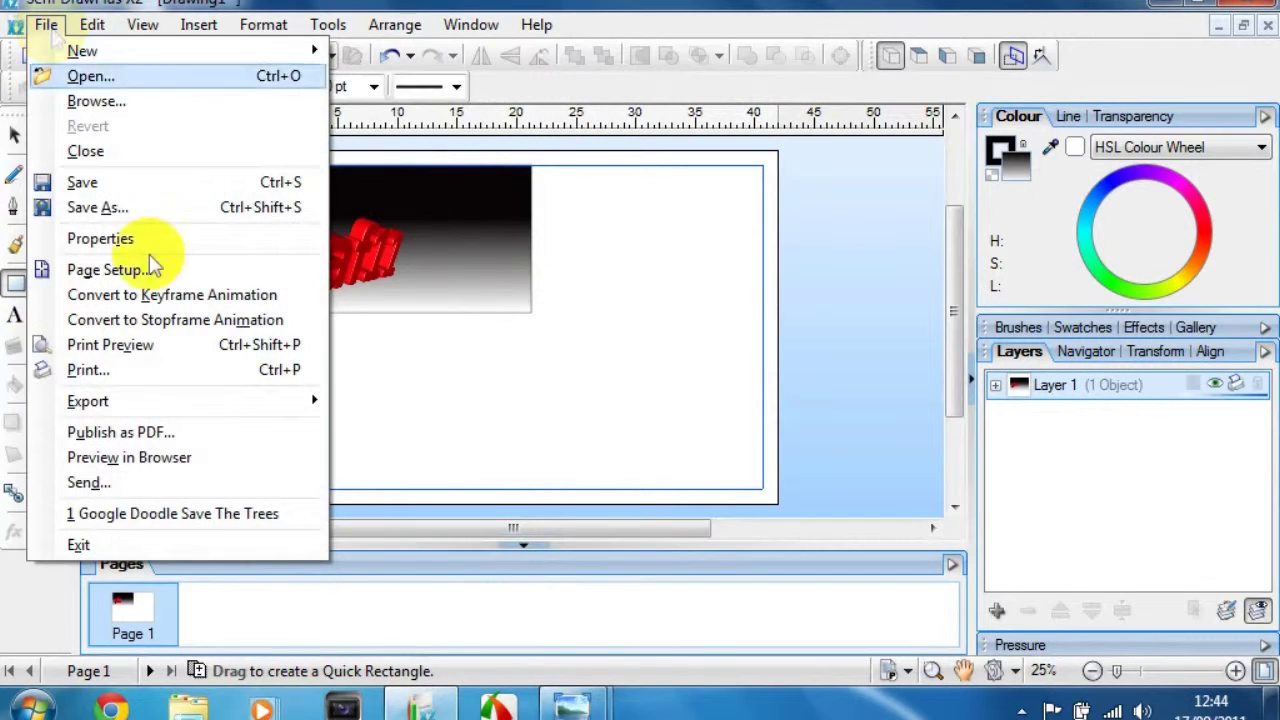
mouse_move(230, 401)
click(458, 402)
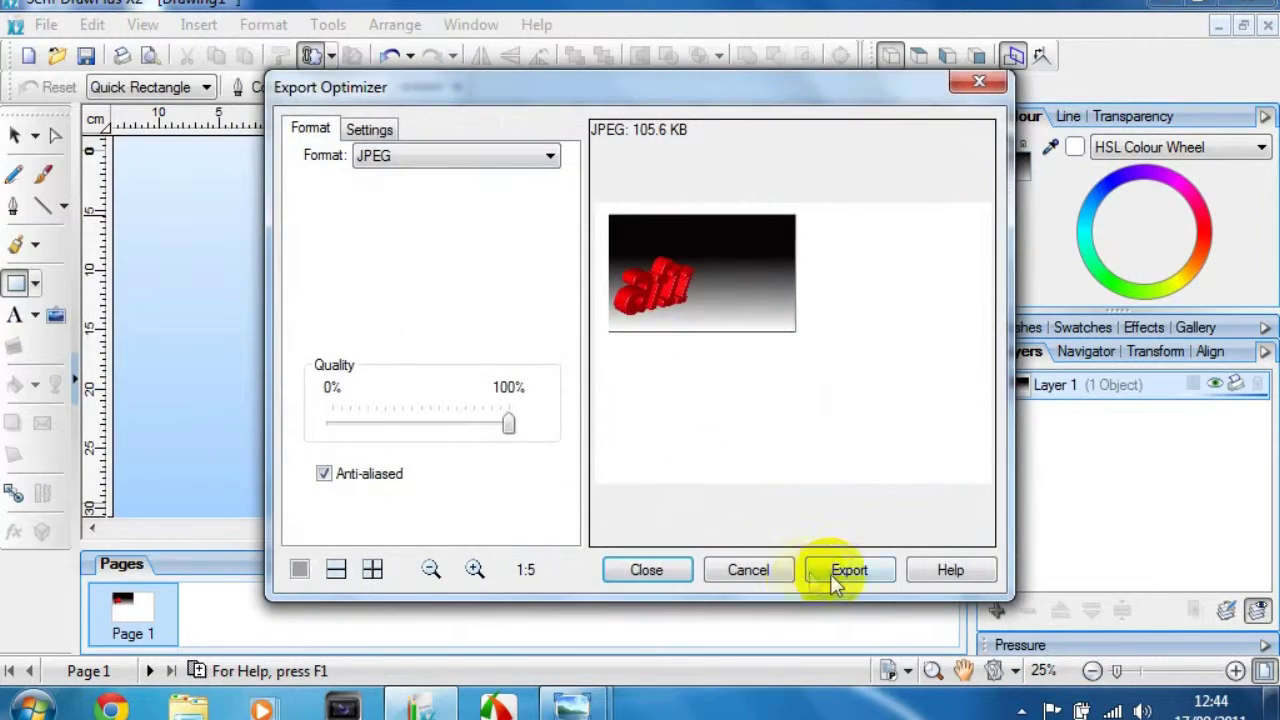
click(830, 570)
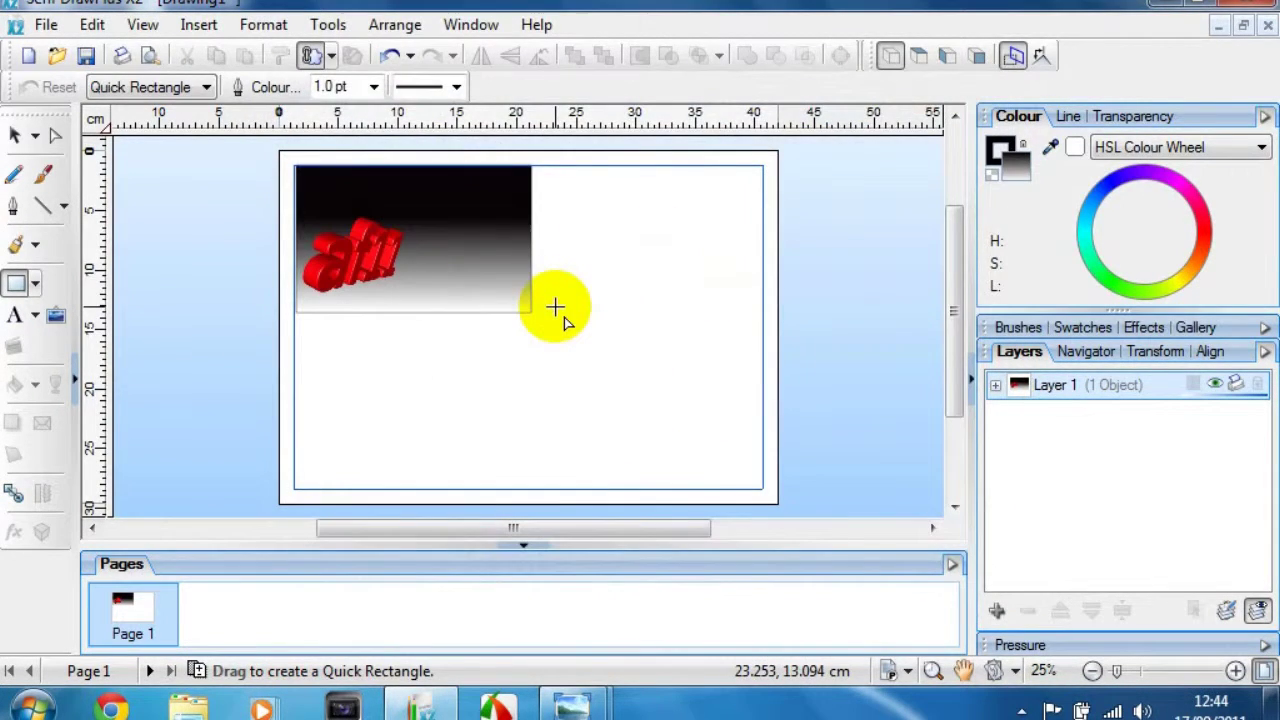
key(Delete)
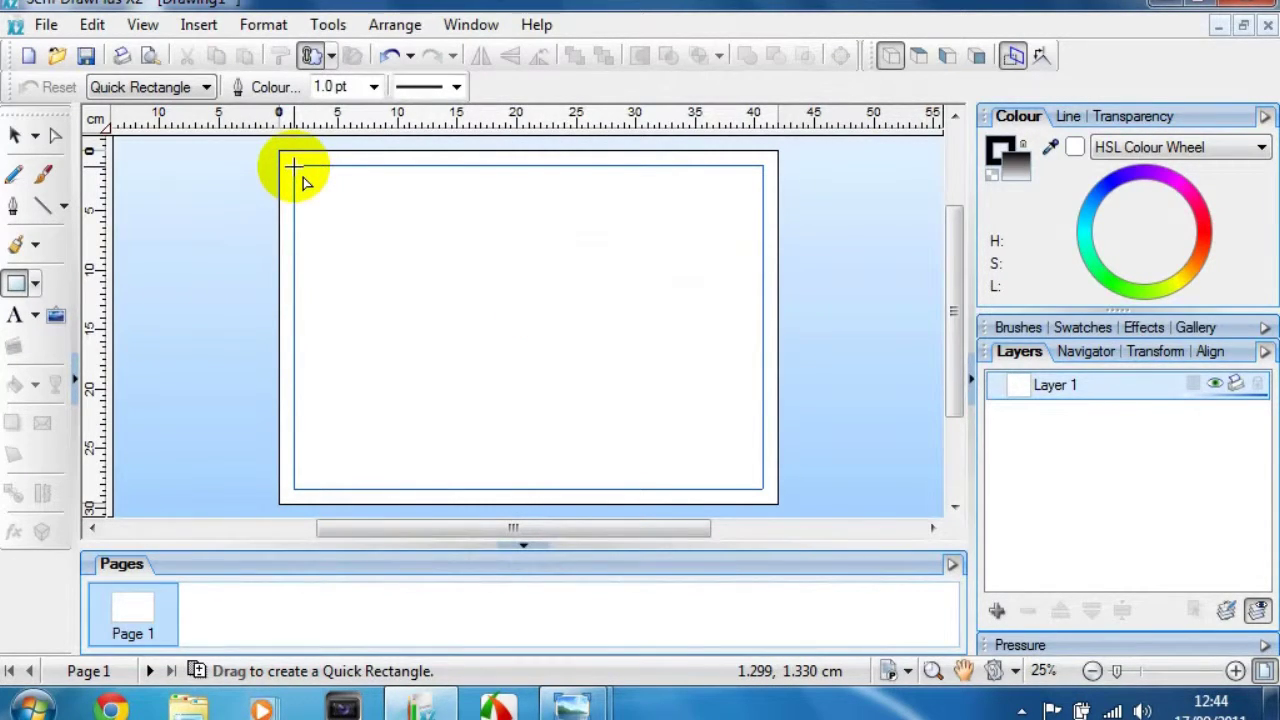
Step: Draw a rectangle about 39.49 × 27.10 cm covering the whole page and show its gradient fill line
drag(297, 167, 764, 489)
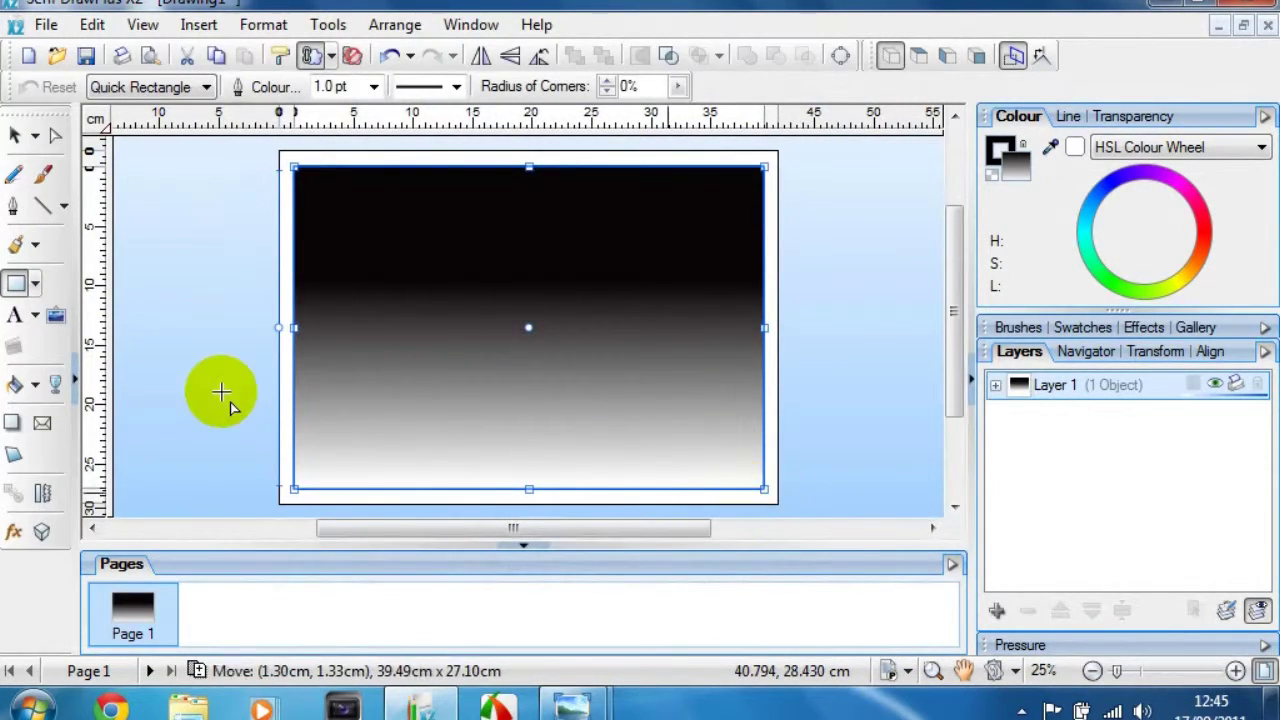
click(15, 134)
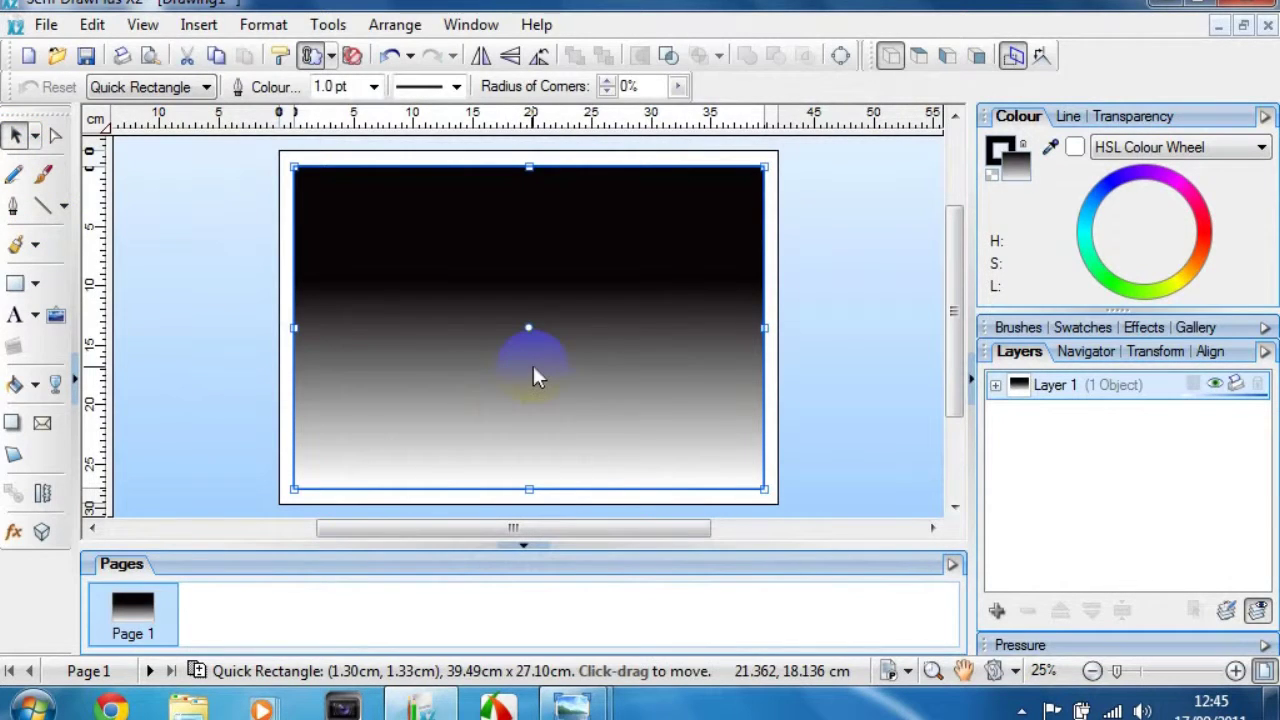
click(14, 384)
click(638, 235)
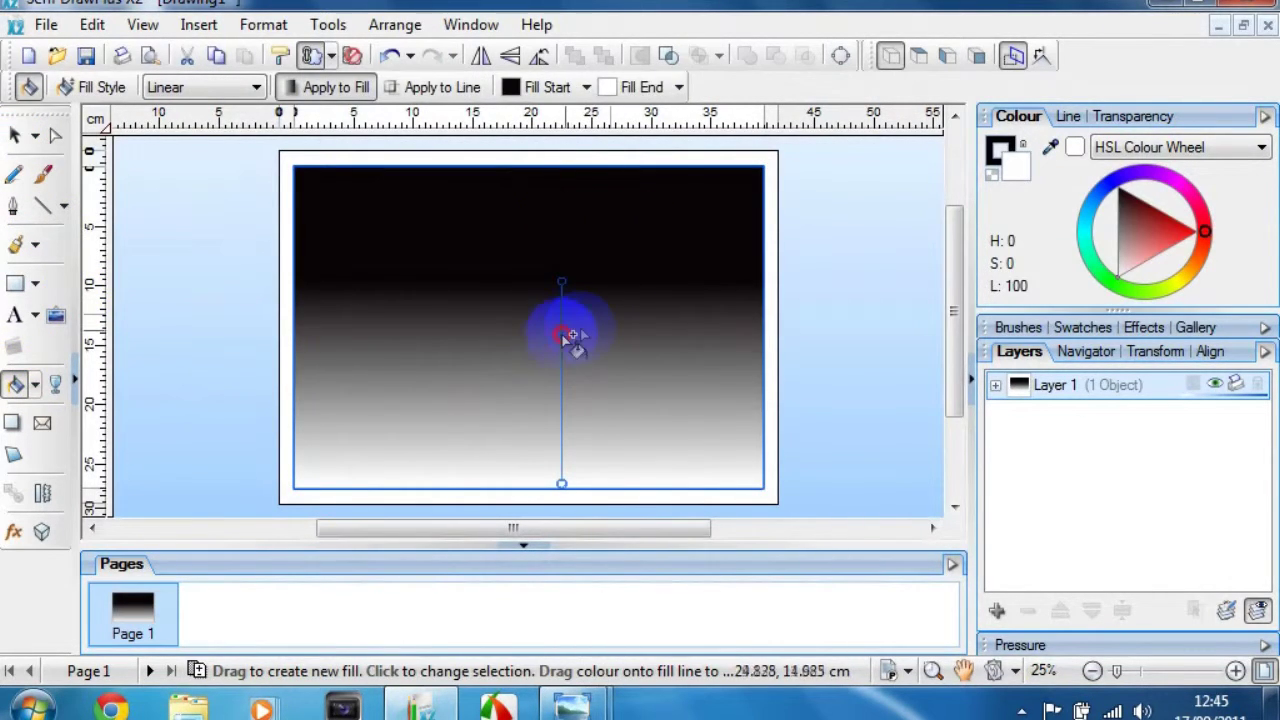
Step: Angle the black-to-white gradient diagonally from dark upper-left to light bottom-right
drag(567, 337, 660, 325)
click(1205, 240)
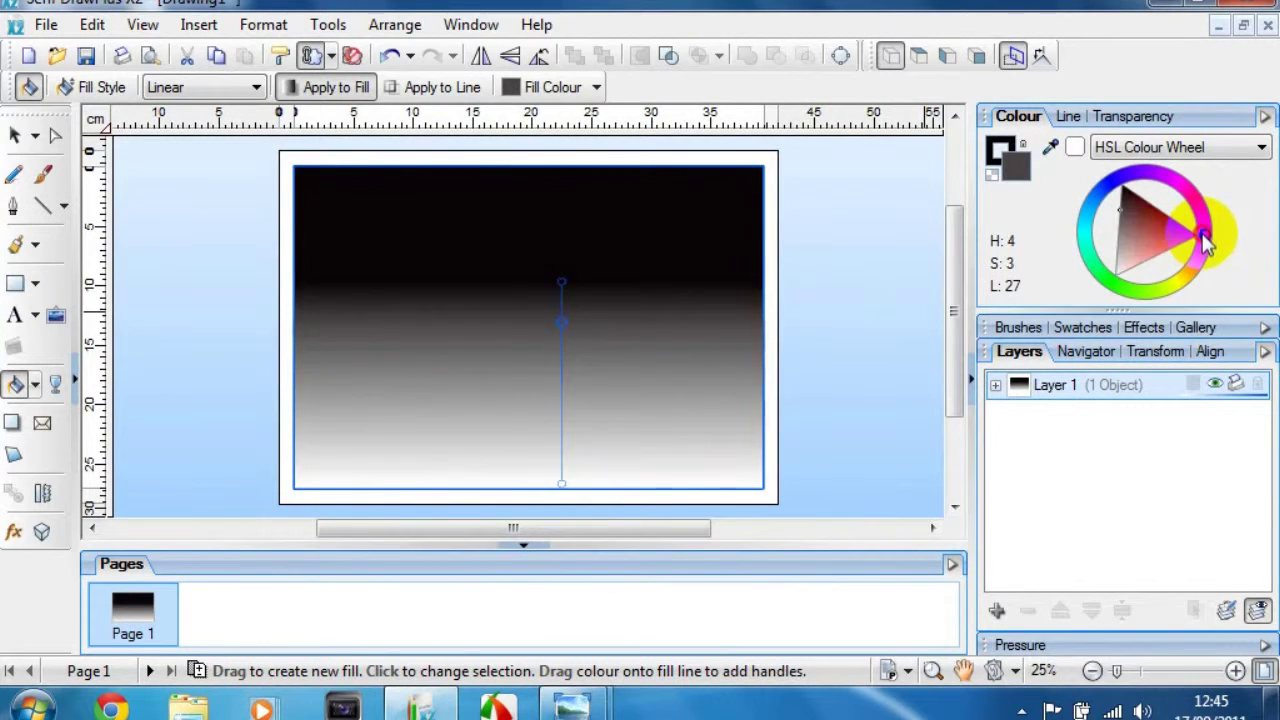
drag(612, 336, 766, 489)
click(557, 333)
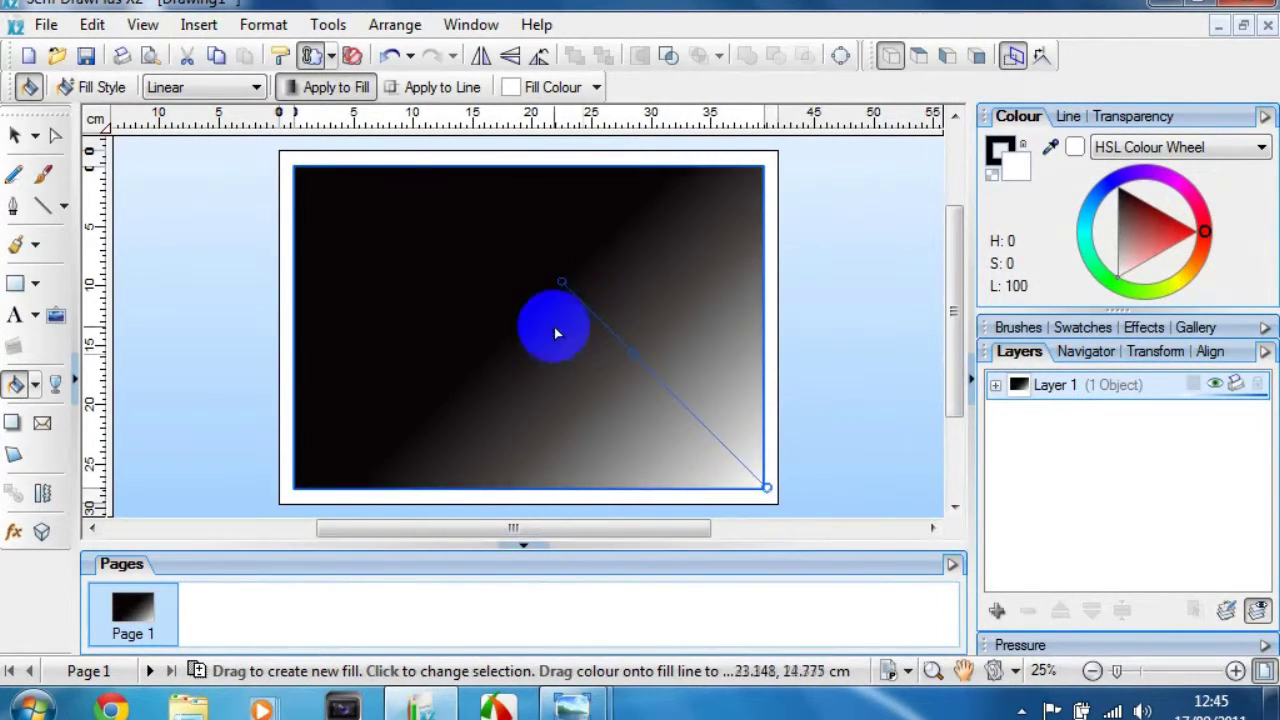
drag(557, 286, 633, 228)
mouse_move(678, 320)
mouse_down()
mouse_move(640, 335)
mouse_move(630, 383)
mouse_up()
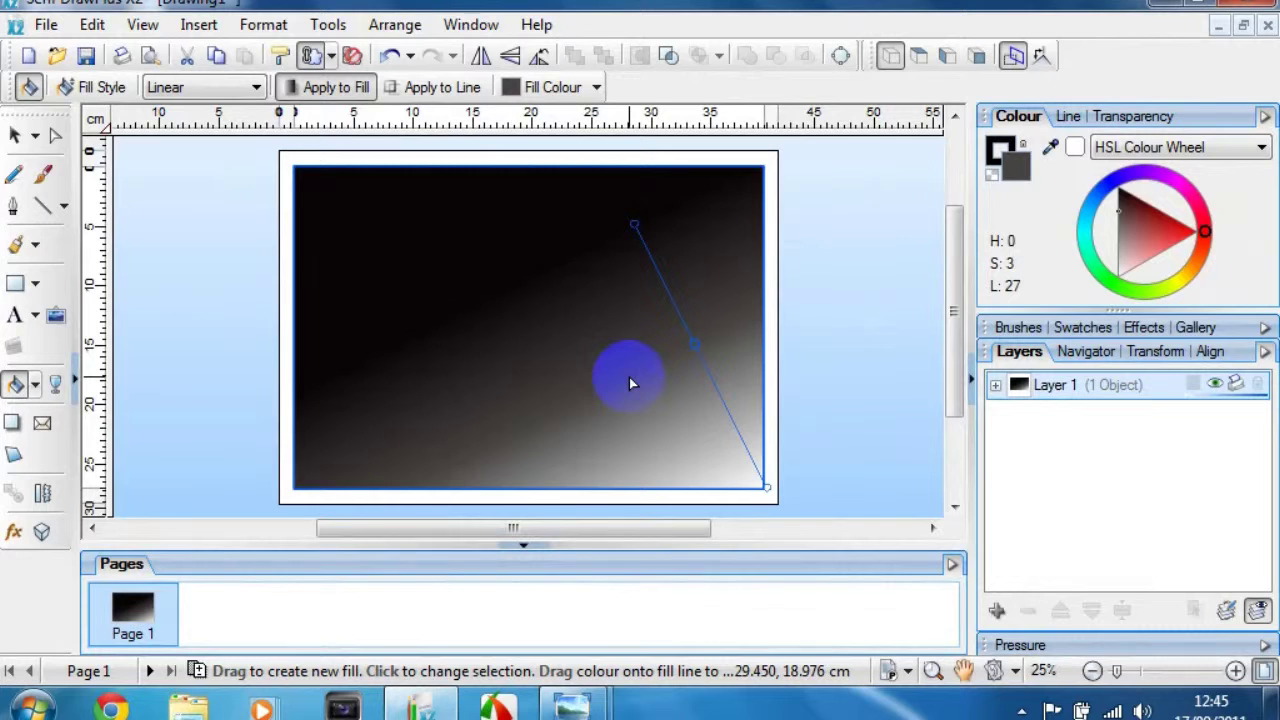
click(15, 315)
click(441, 404)
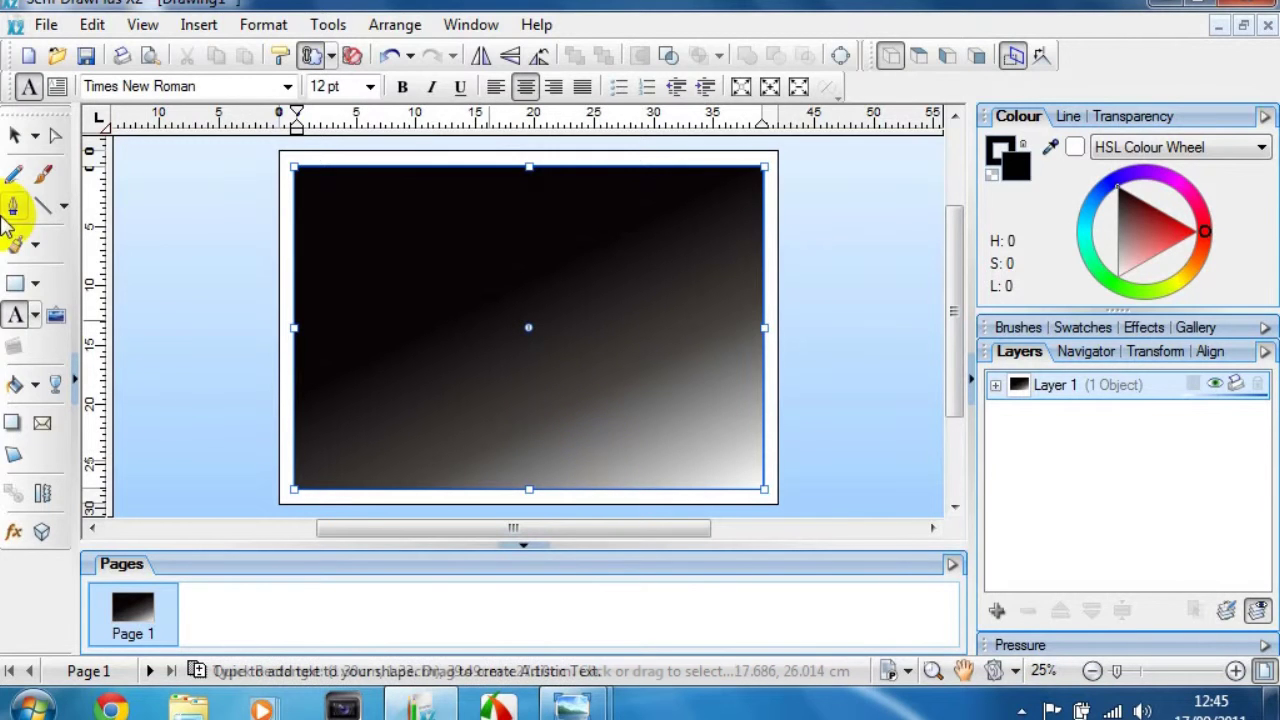
Step: Create a large artistic text object reading 'Af11.' near the top-left of the card
click(35, 315)
click(32, 354)
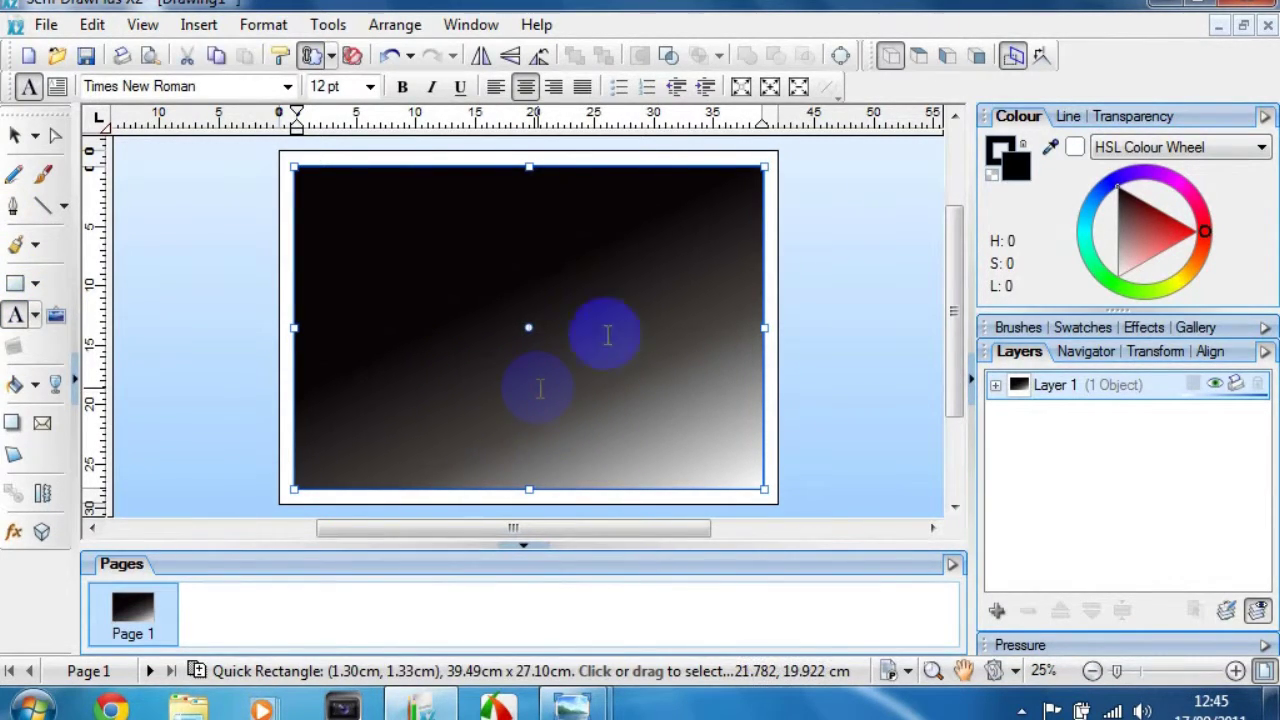
click(13, 138)
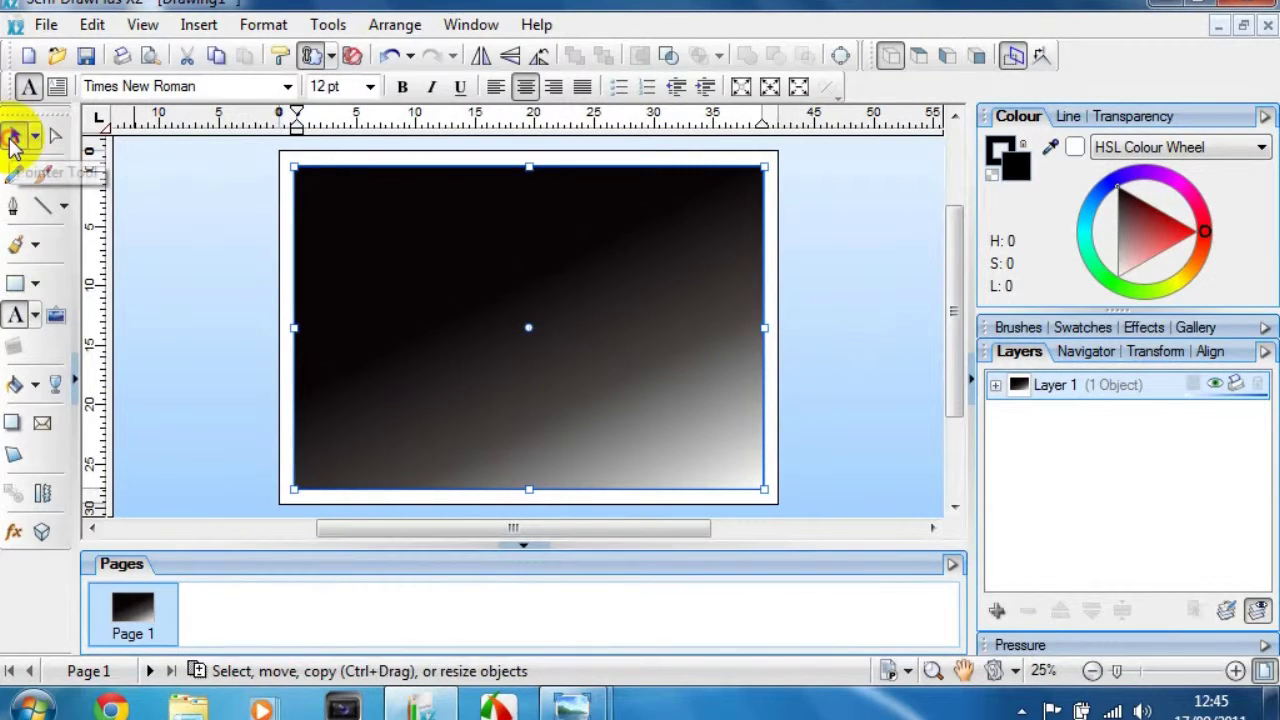
click(831, 271)
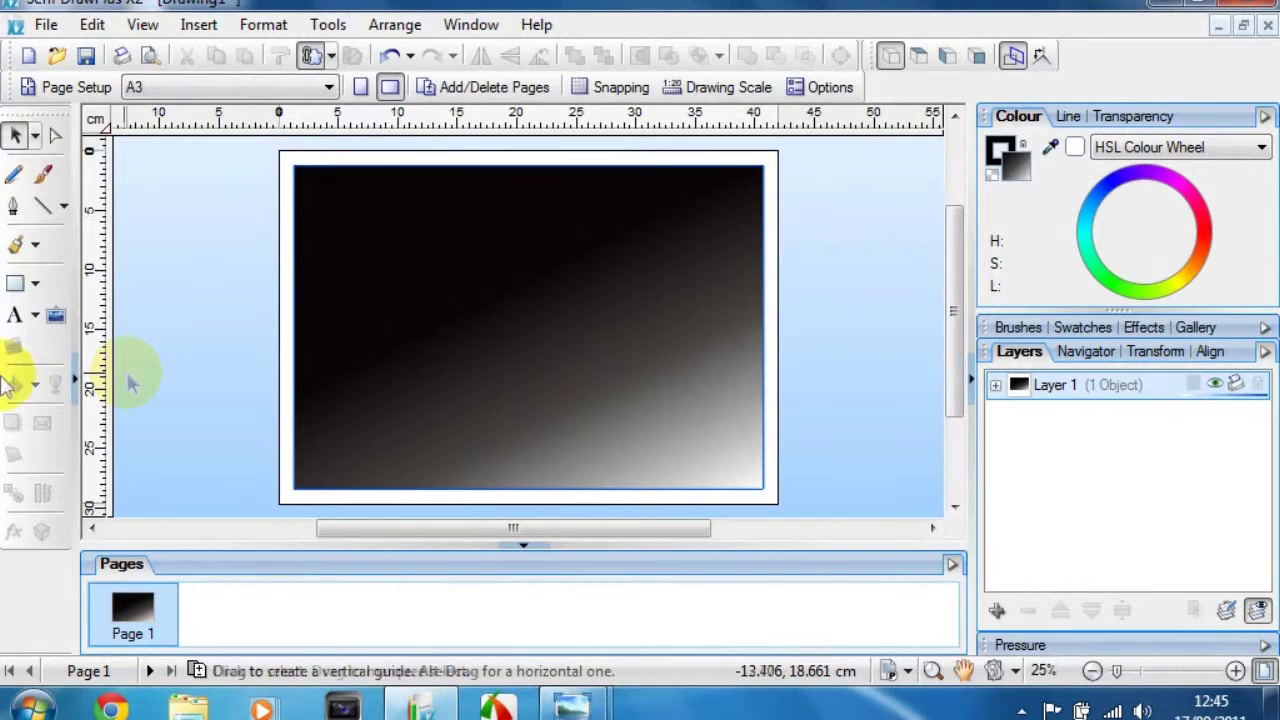
click(14, 315)
drag(330, 222, 462, 318)
text(AN)
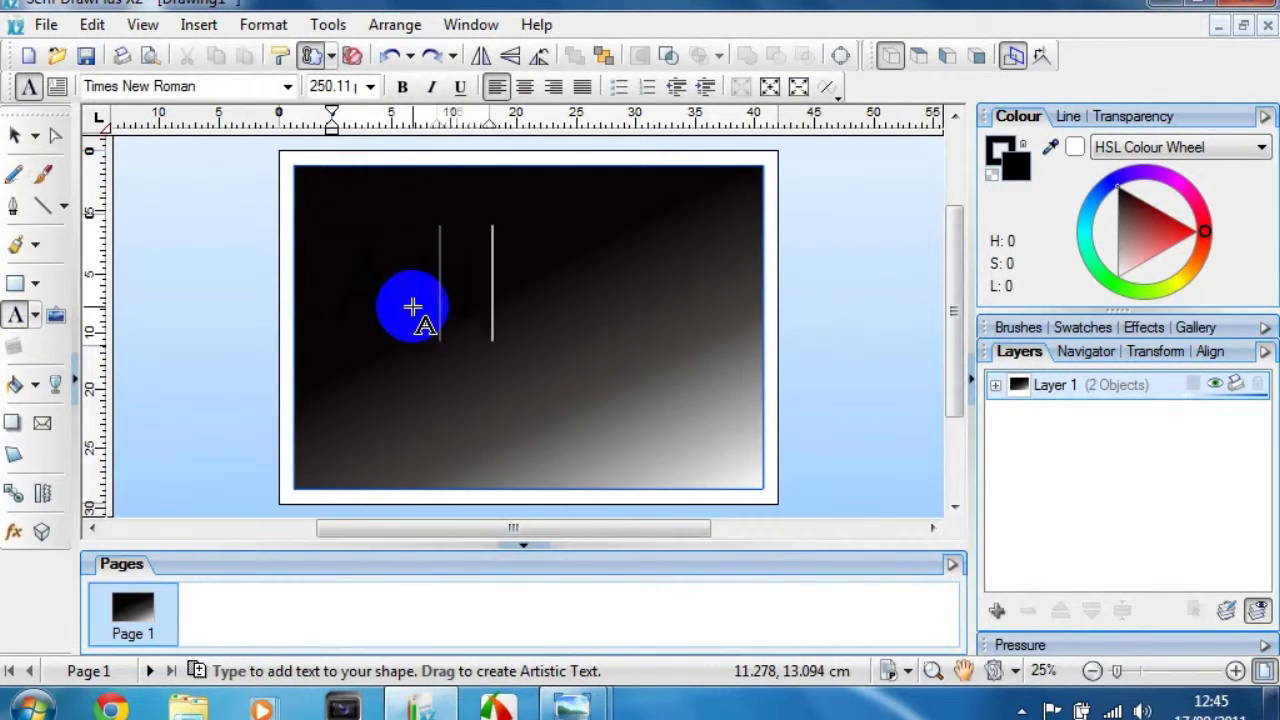
text(T.)
Step: Select all of the new text and colour it purple
key(ctrl+a)
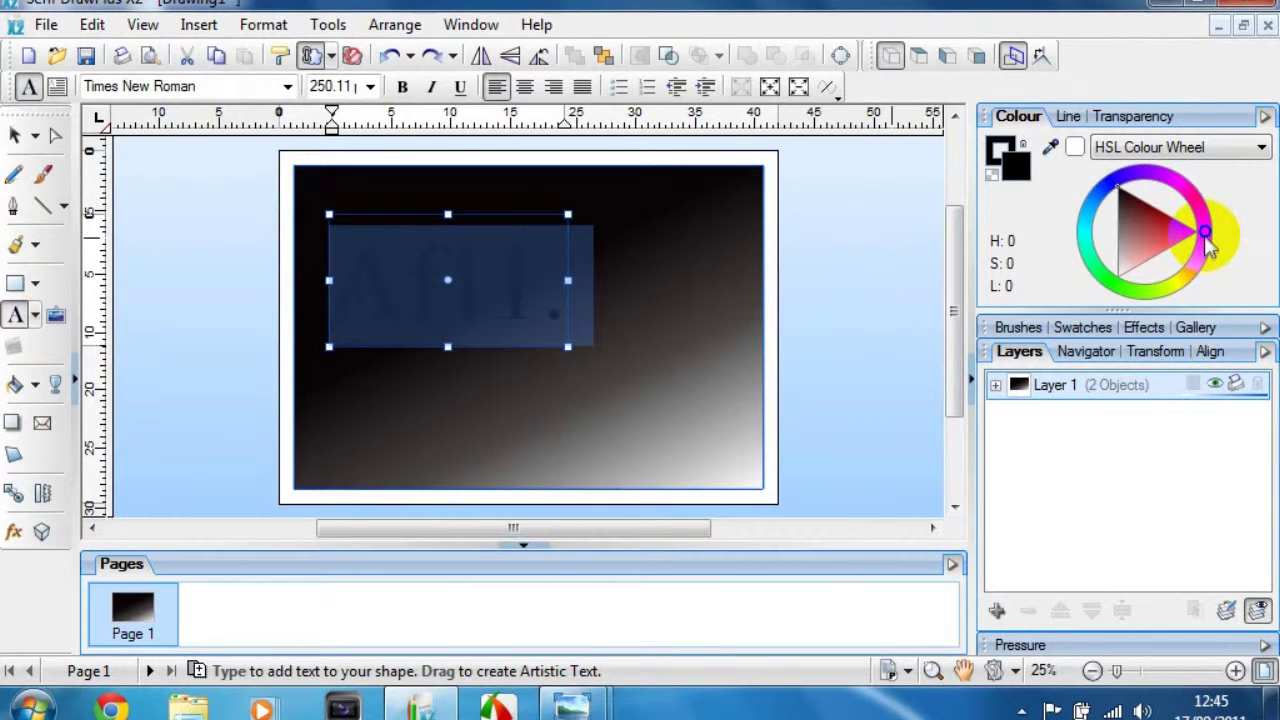
drag(1207, 236, 1148, 170)
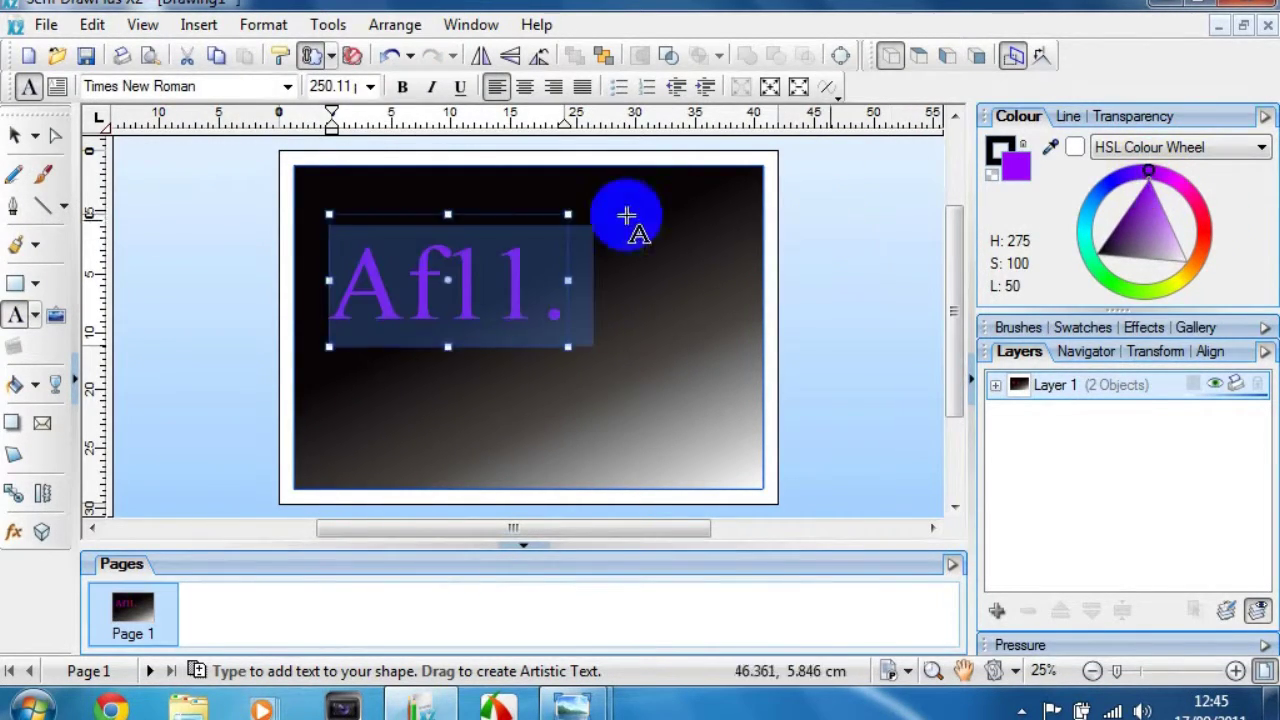
right_click(450, 232)
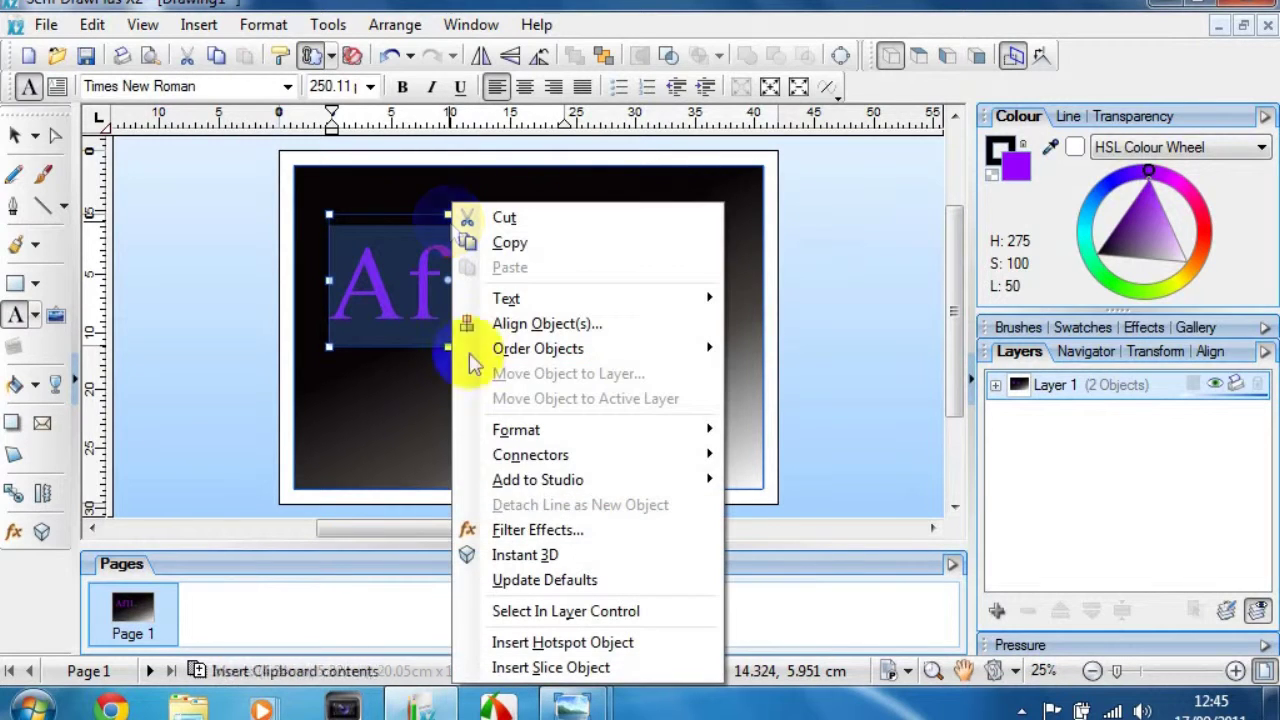
Step: Give the text an instant 3D look and review its glow and shadow filter effects
click(540, 560)
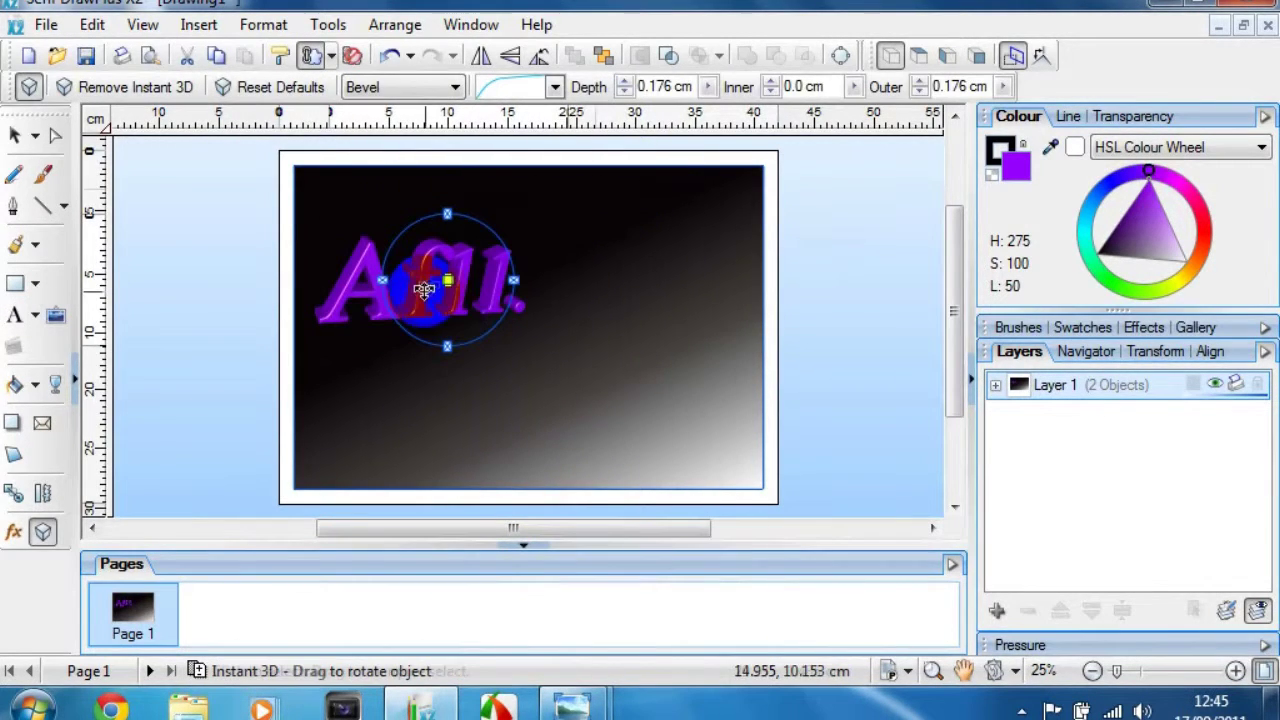
right_click(478, 297)
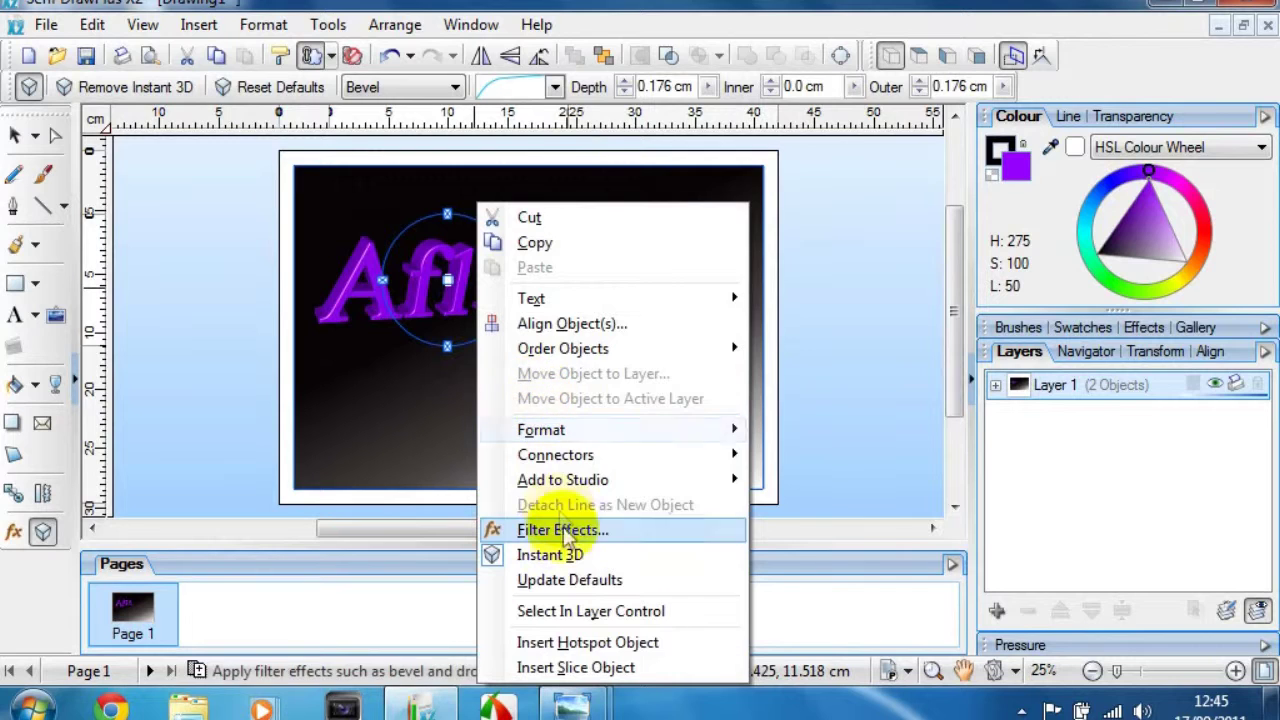
click(560, 532)
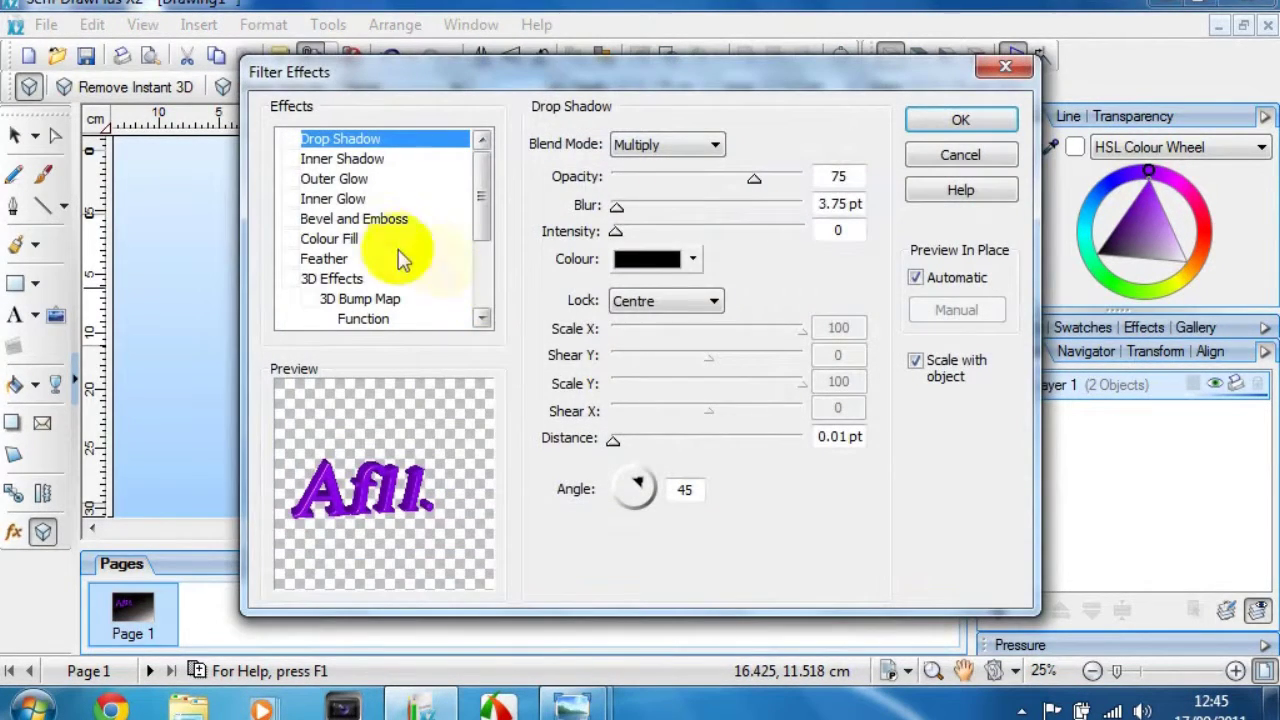
click(335, 180)
click(400, 152)
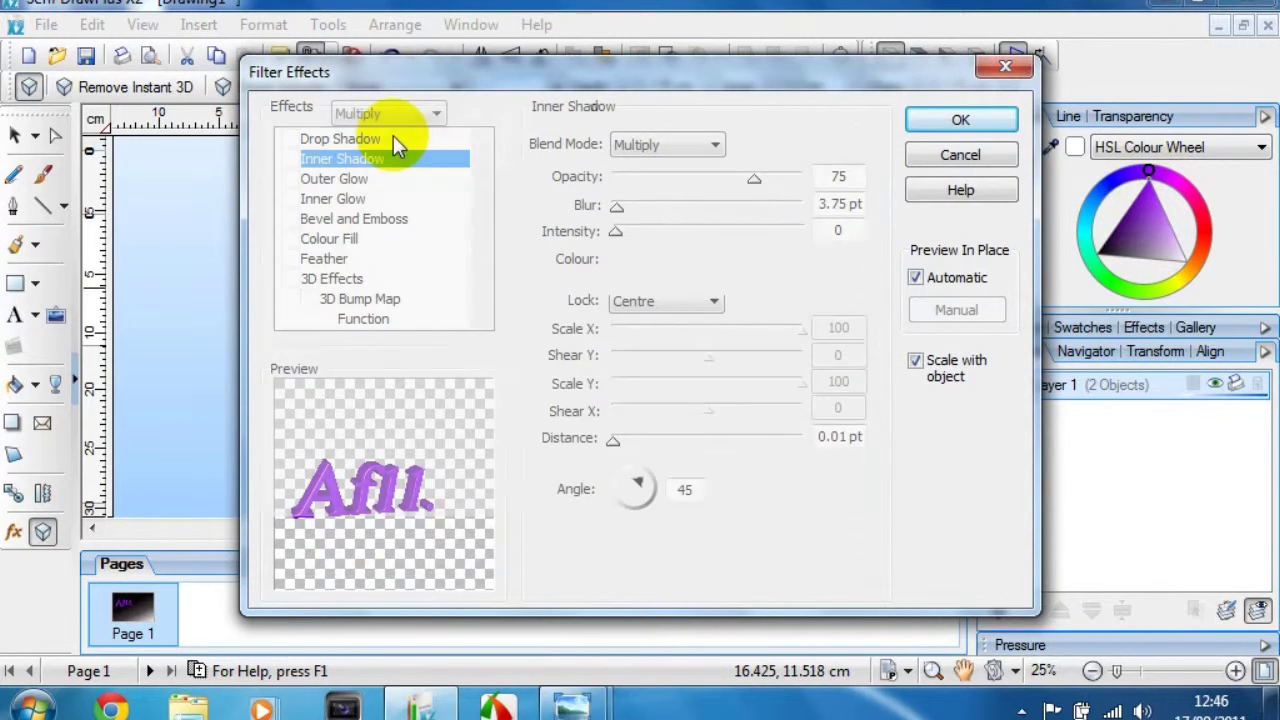
click(394, 140)
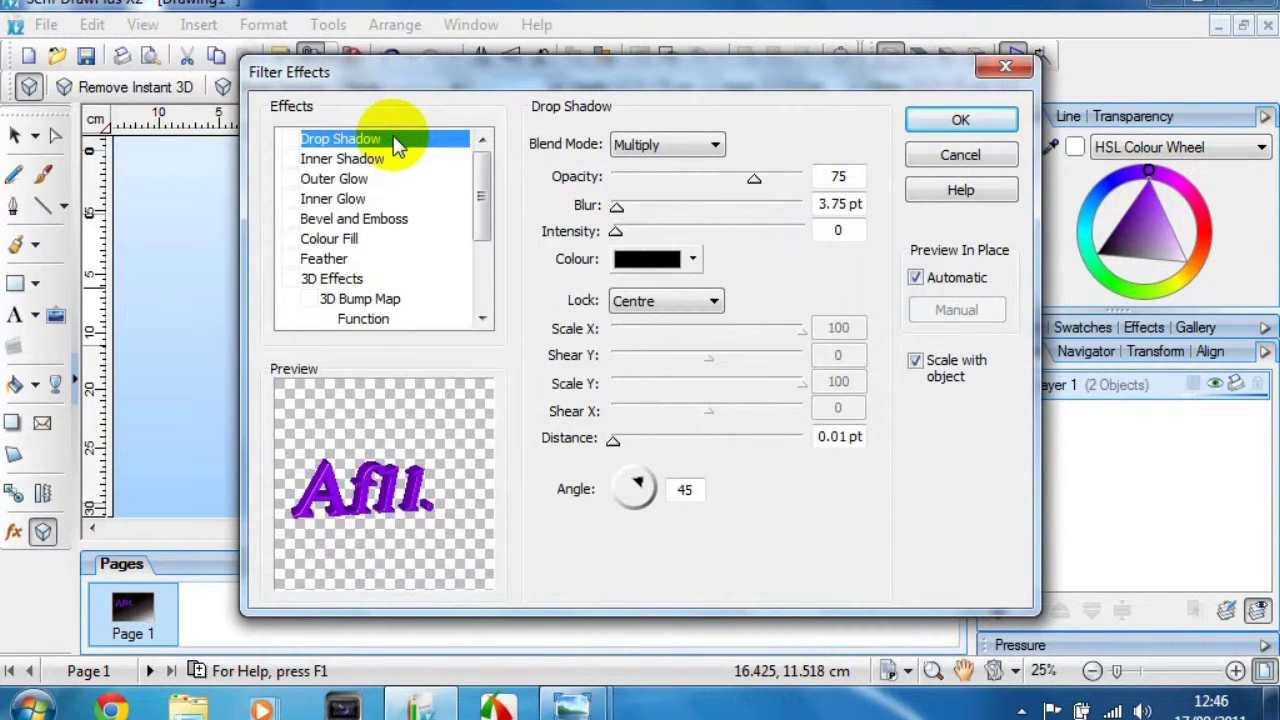
click(330, 178)
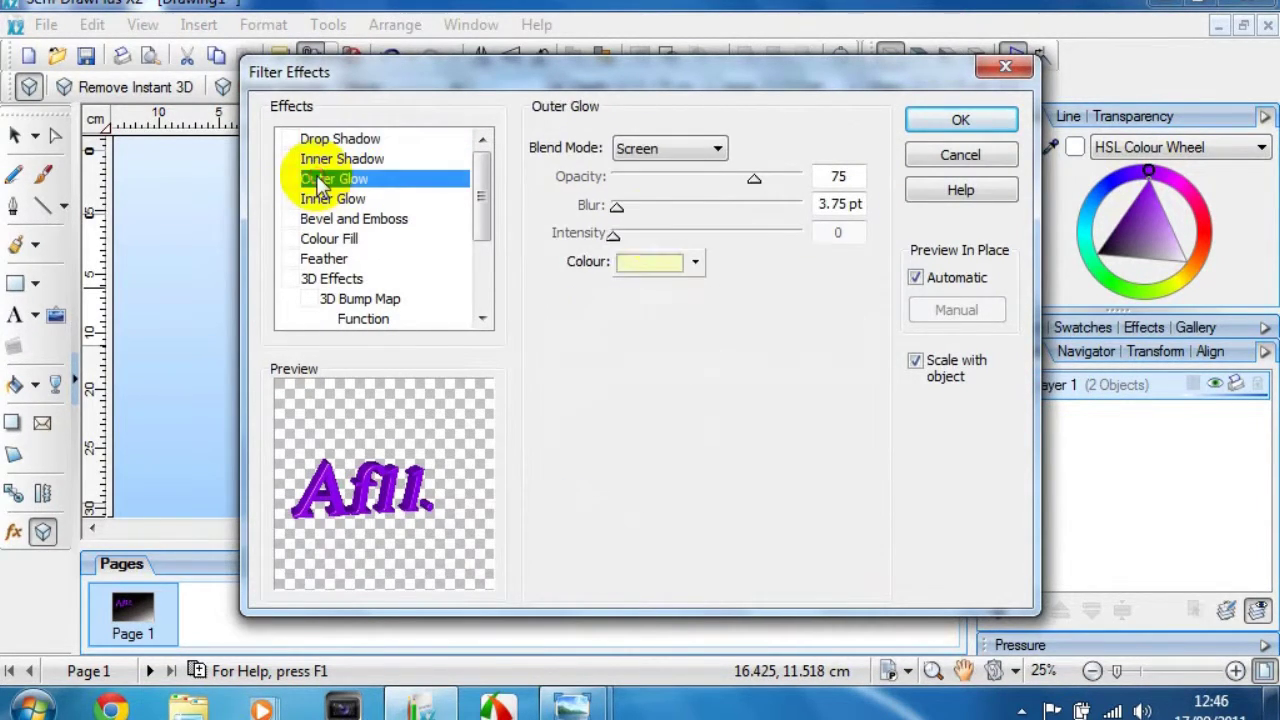
Step: Set the outer glow to Dissolve blend mode with more blur and a cyan colour
click(674, 150)
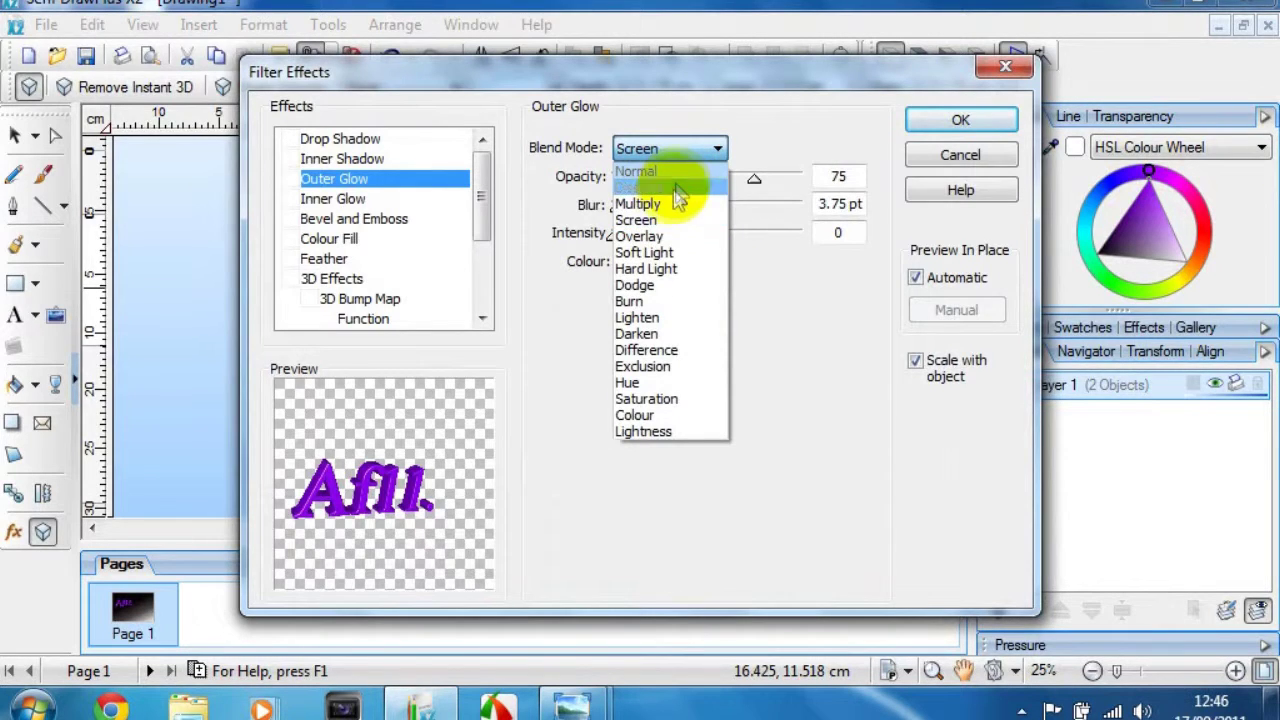
click(665, 184)
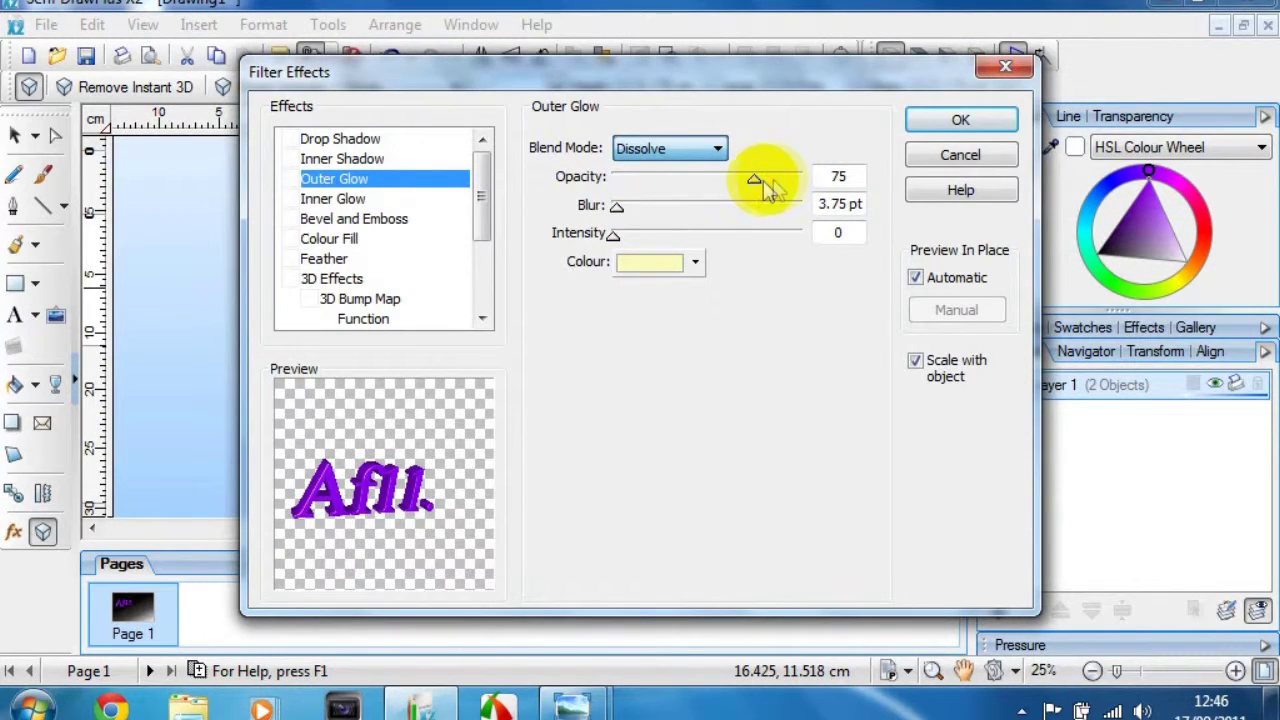
scroll(560, 178, up, 3)
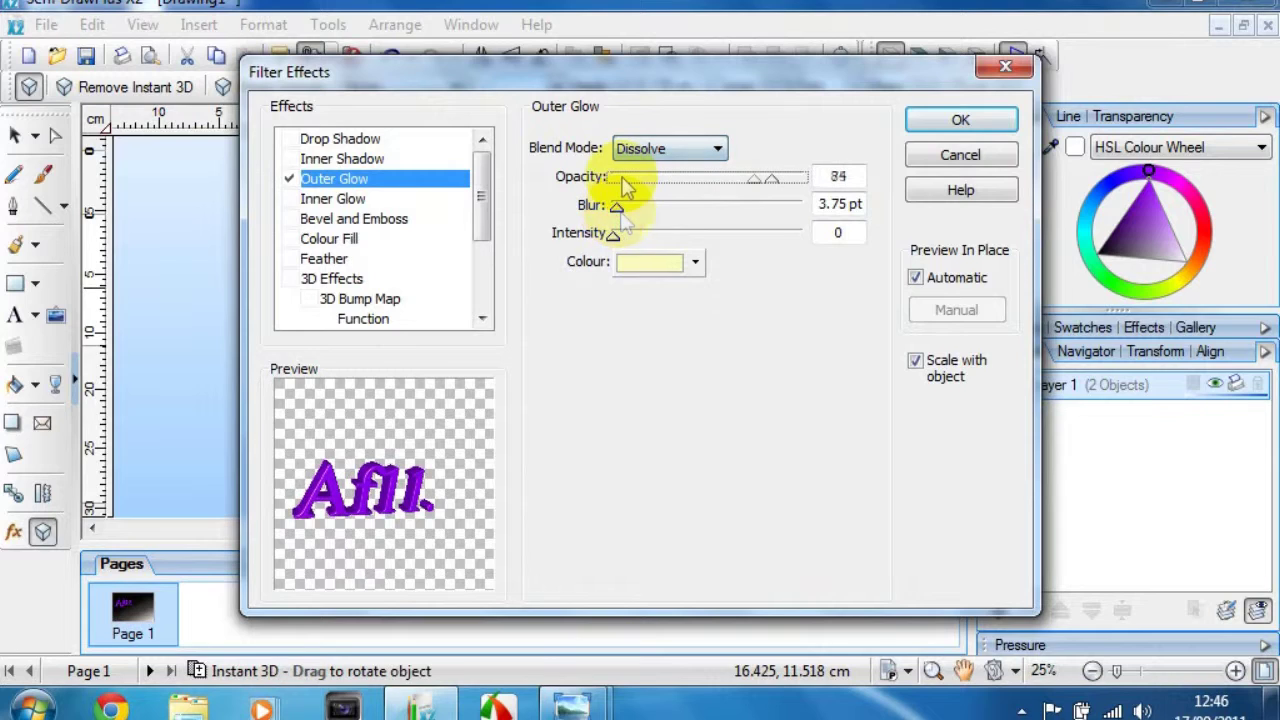
scroll(563, 185, down, 1)
click(626, 205)
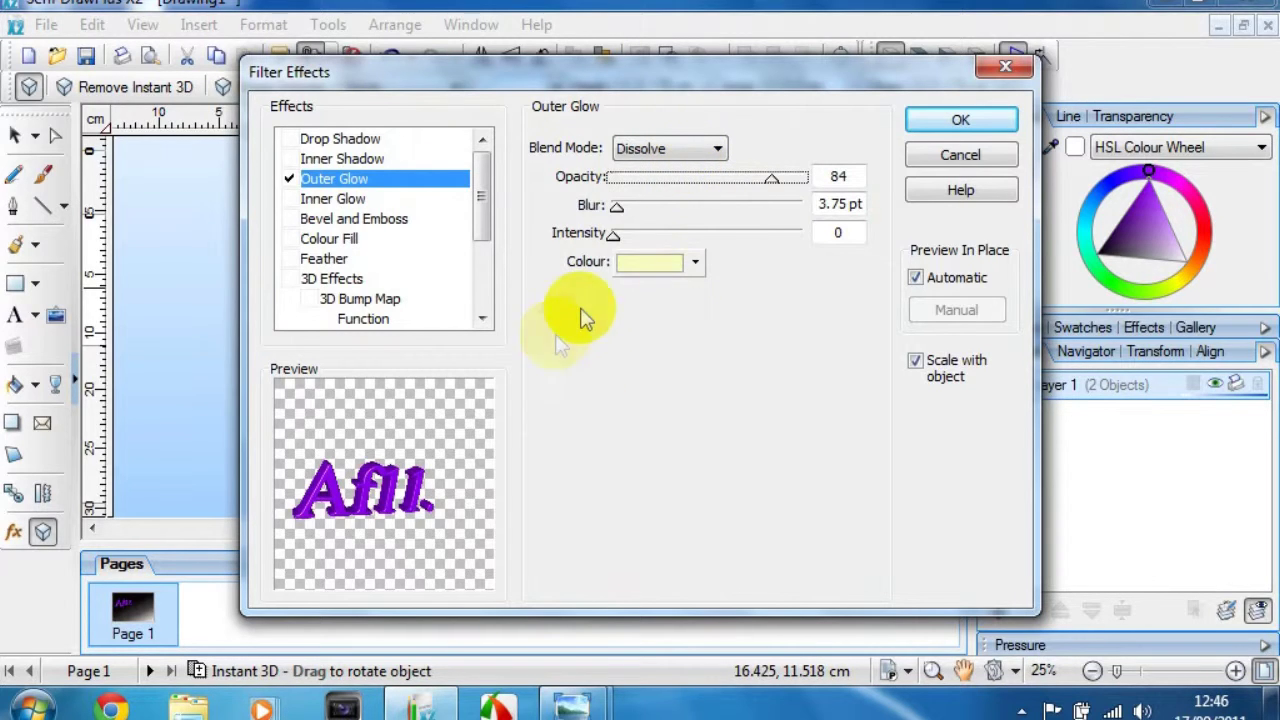
click(651, 263)
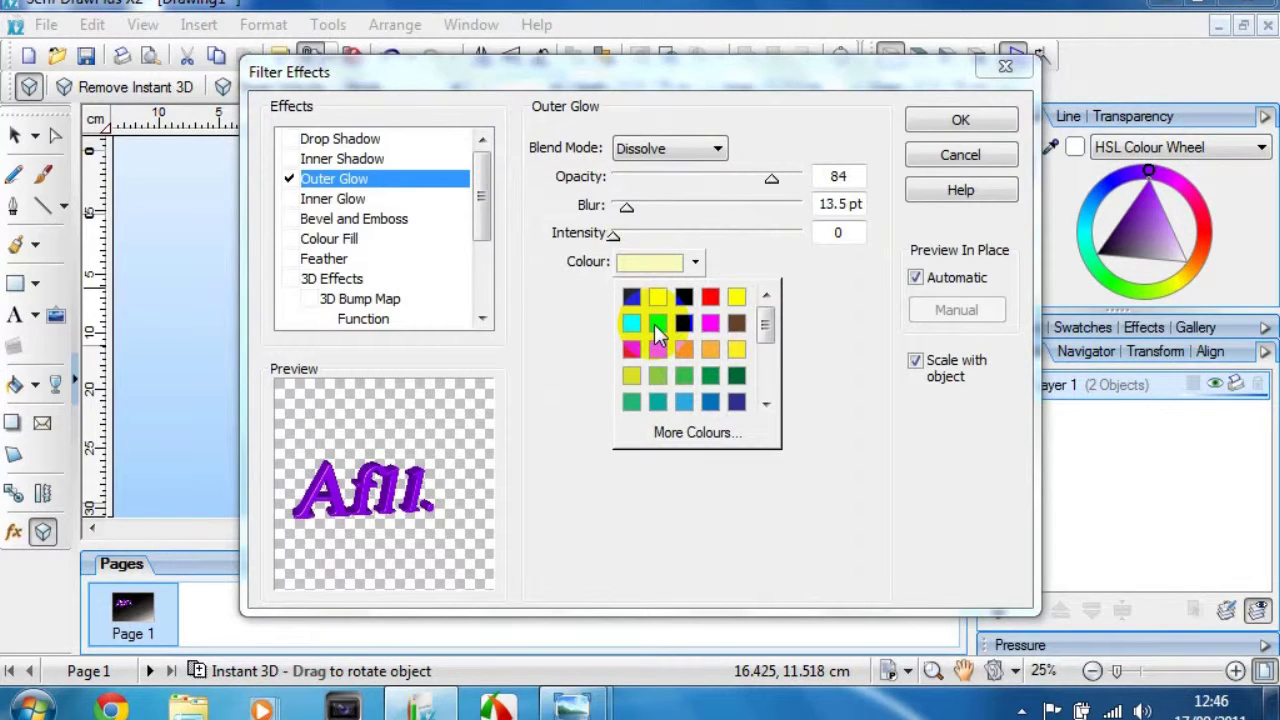
click(655, 323)
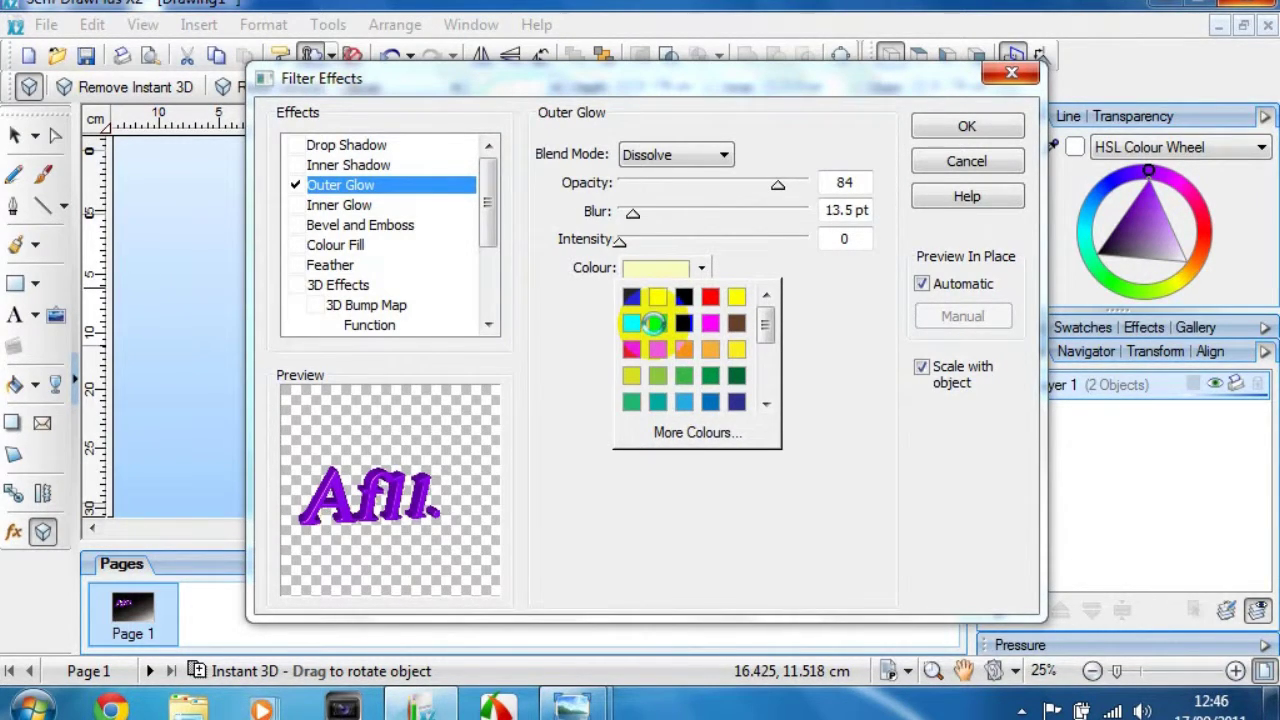
click(654, 323)
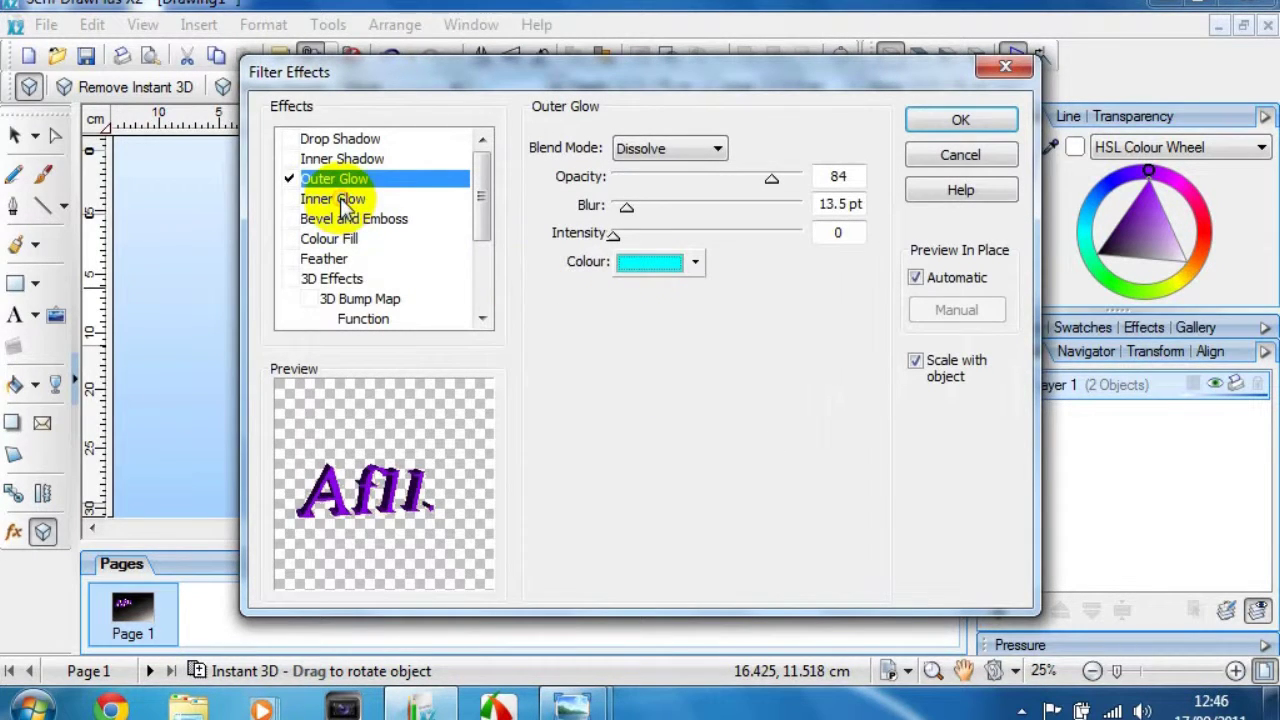
Step: Add a red inner glow to the text and apply the filter effects
click(294, 194)
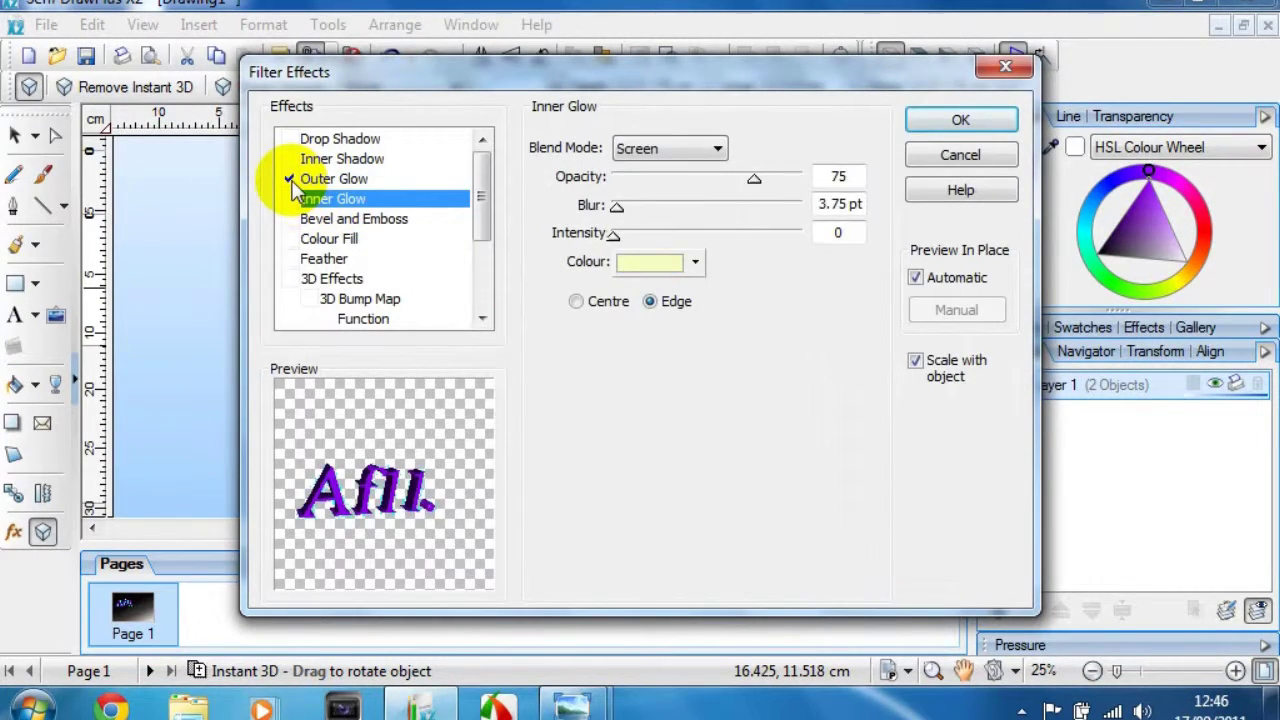
click(648, 262)
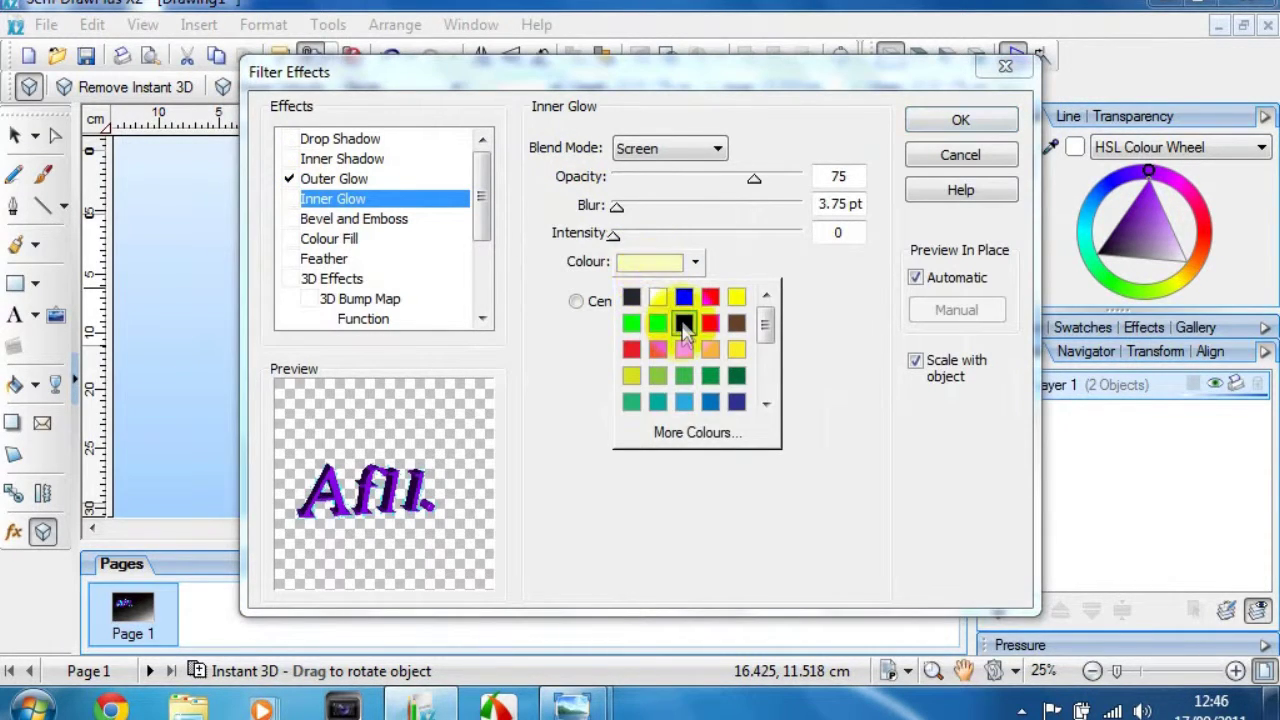
click(632, 348)
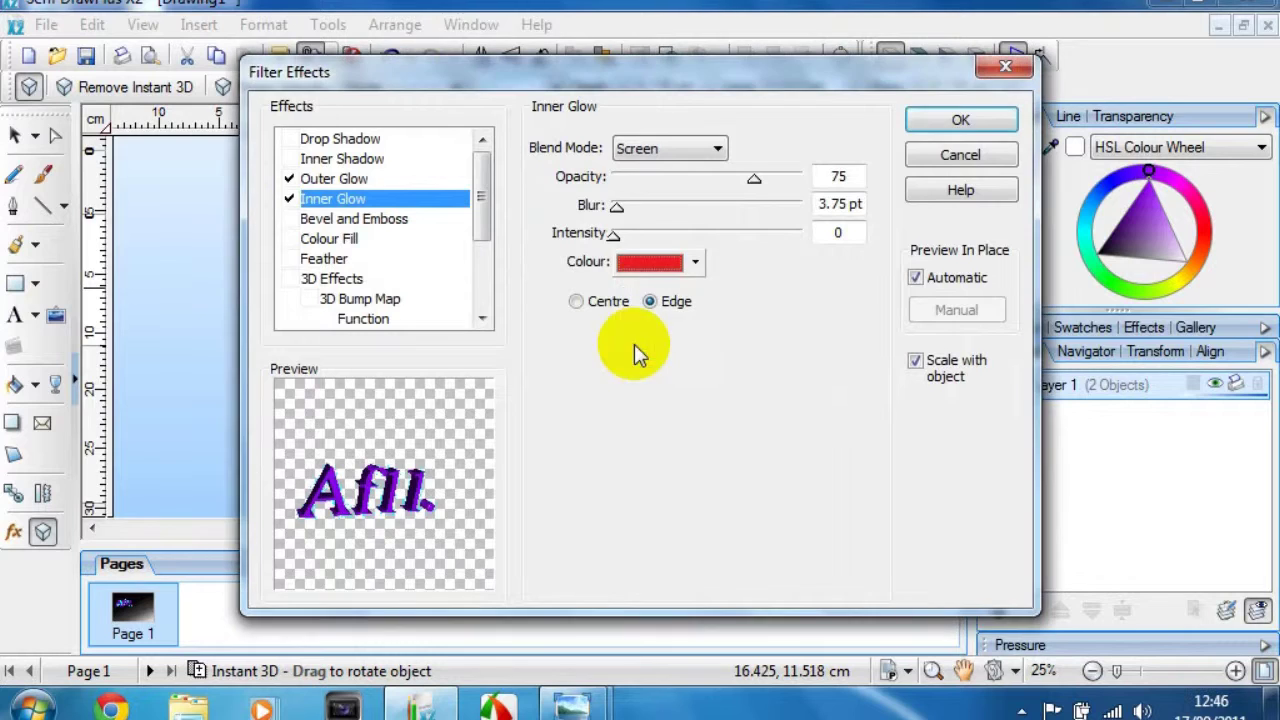
click(982, 118)
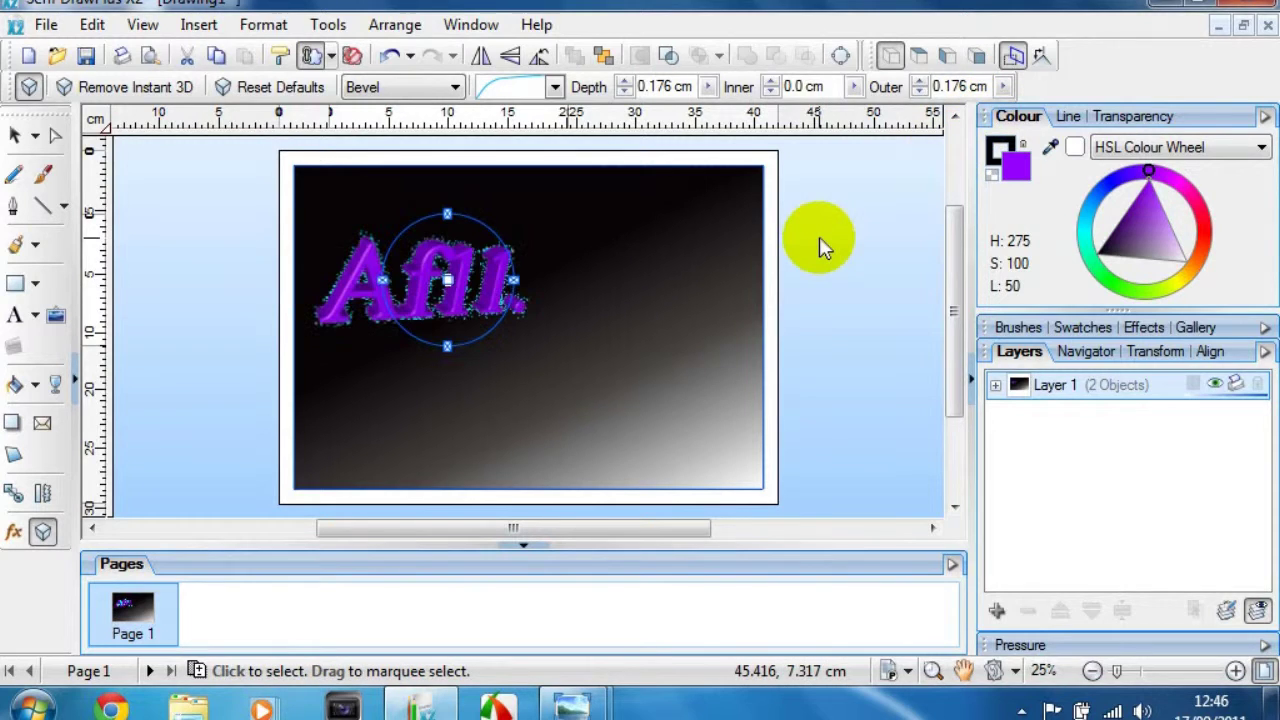
Step: Move the 3D Af11. text up and right, nearer the card centre
click(832, 237)
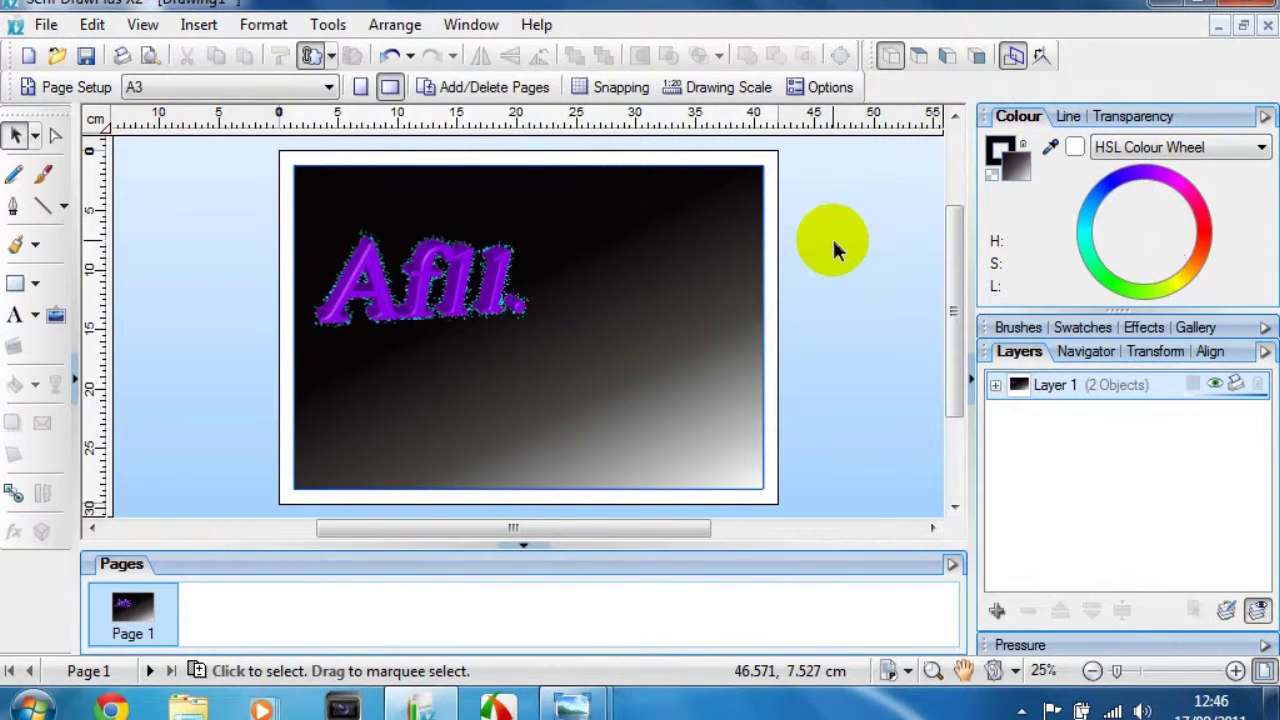
click(460, 286)
key(t)
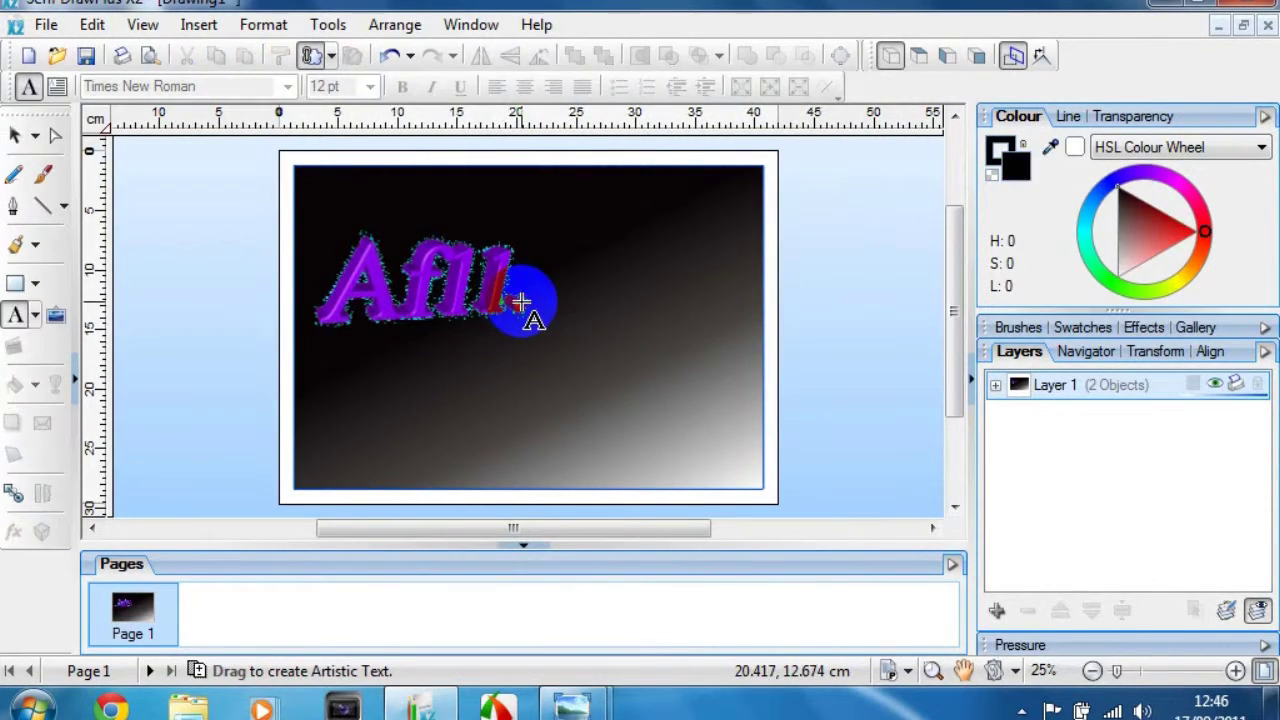
click(15, 135)
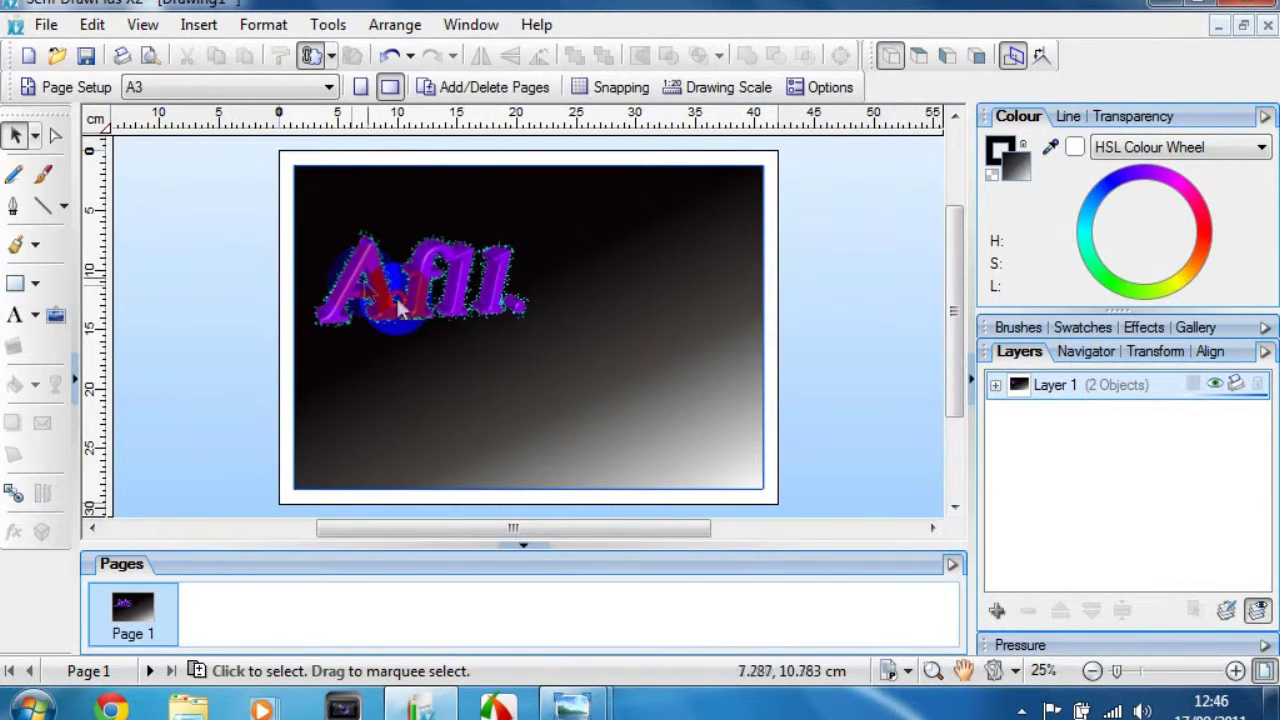
click(410, 308)
drag(410, 308, 490, 284)
click(490, 284)
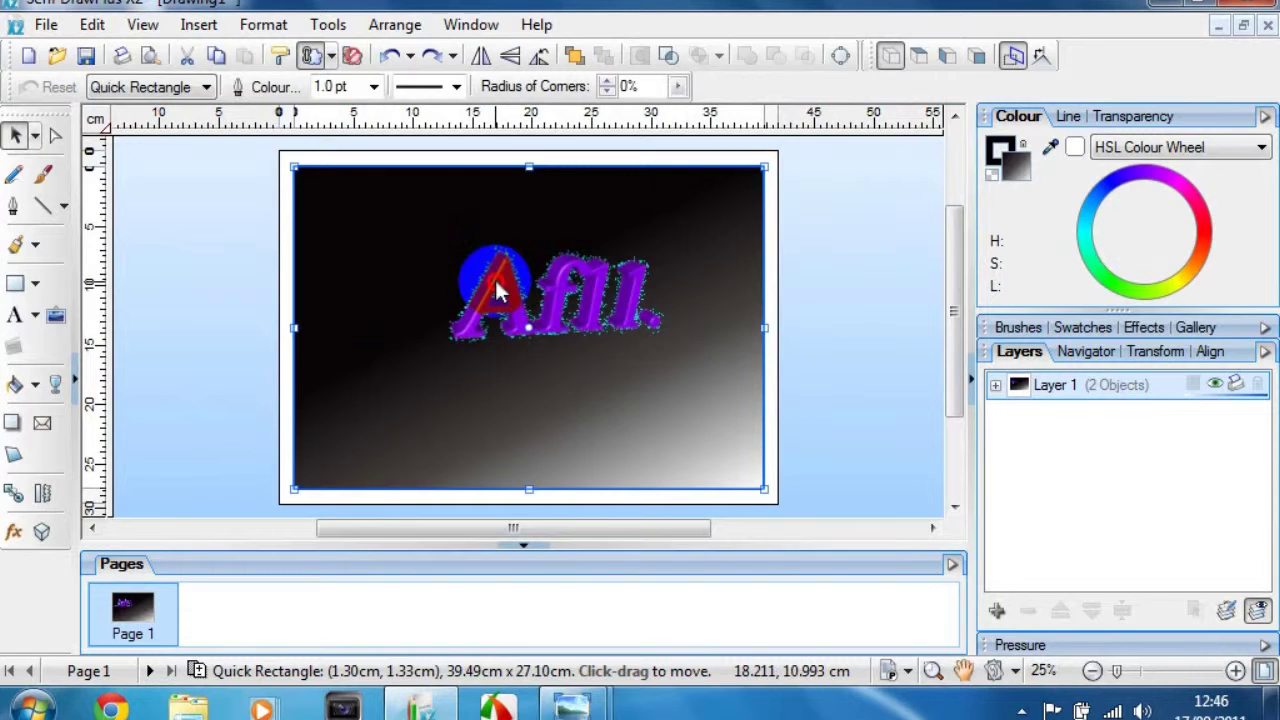
click(494, 277)
Step: Change the text's inner glow blend mode to Normal in Filter Effects
right_click(494, 277)
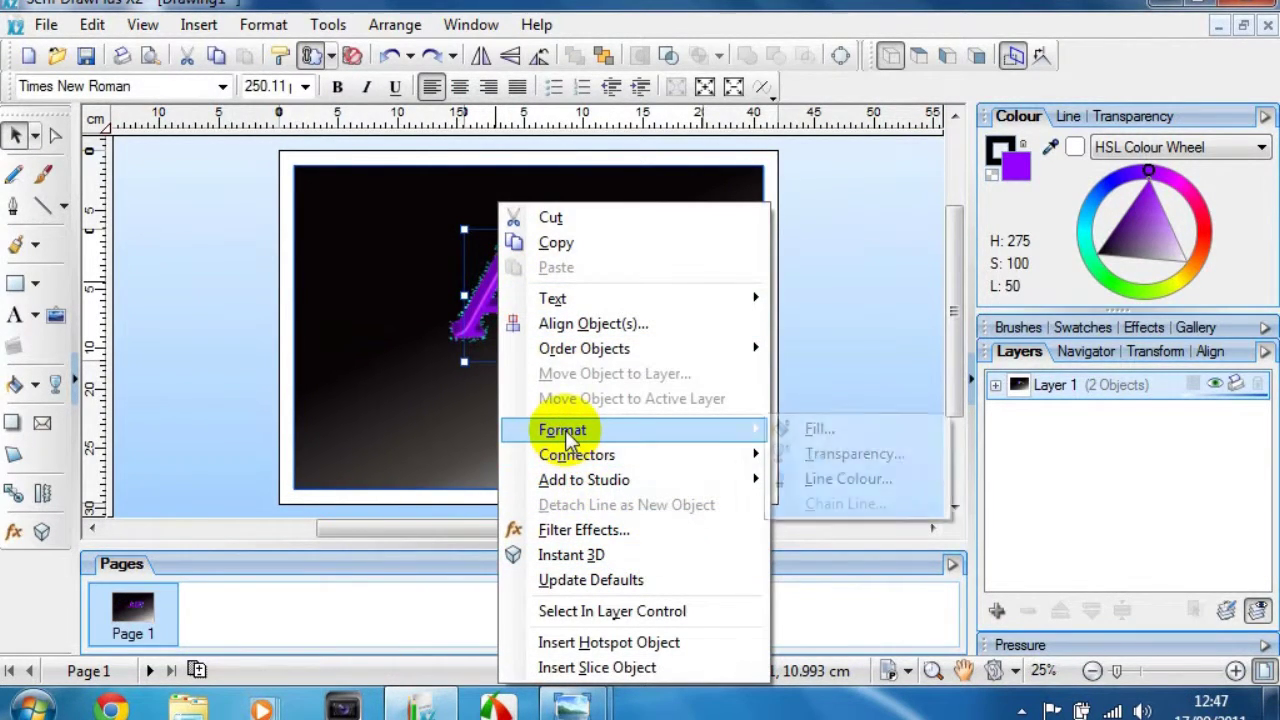
click(584, 531)
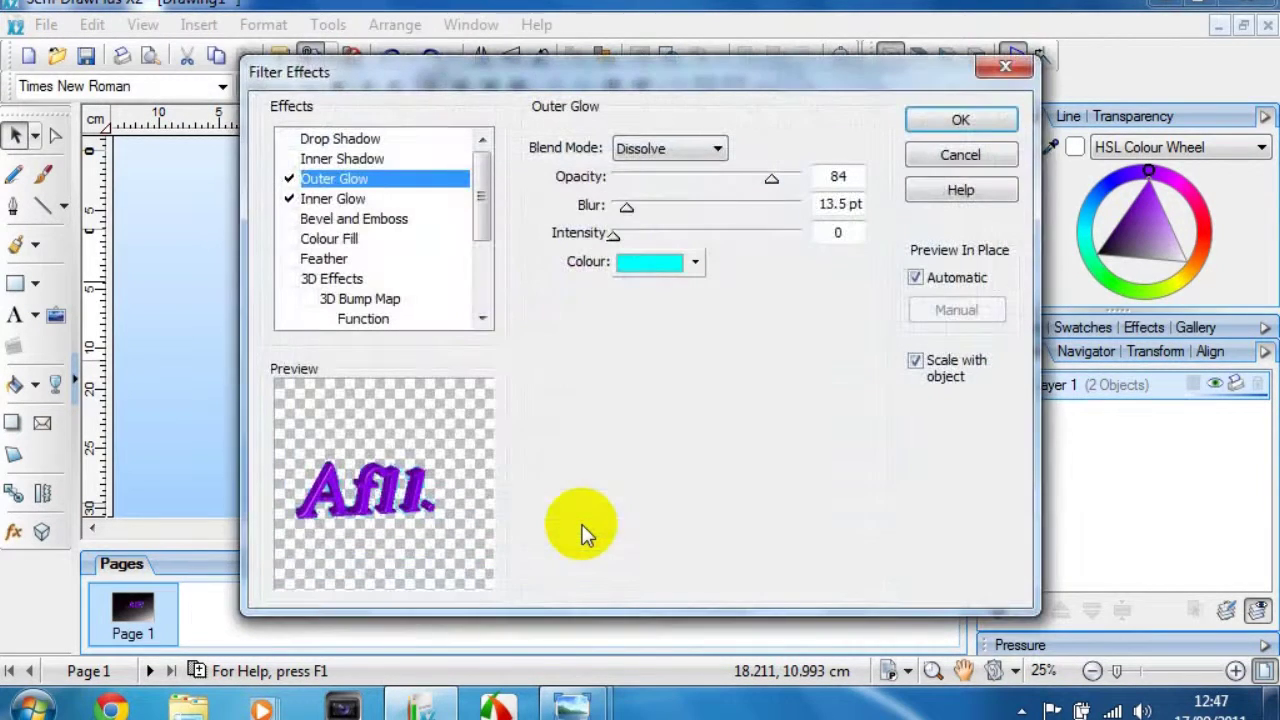
click(308, 277)
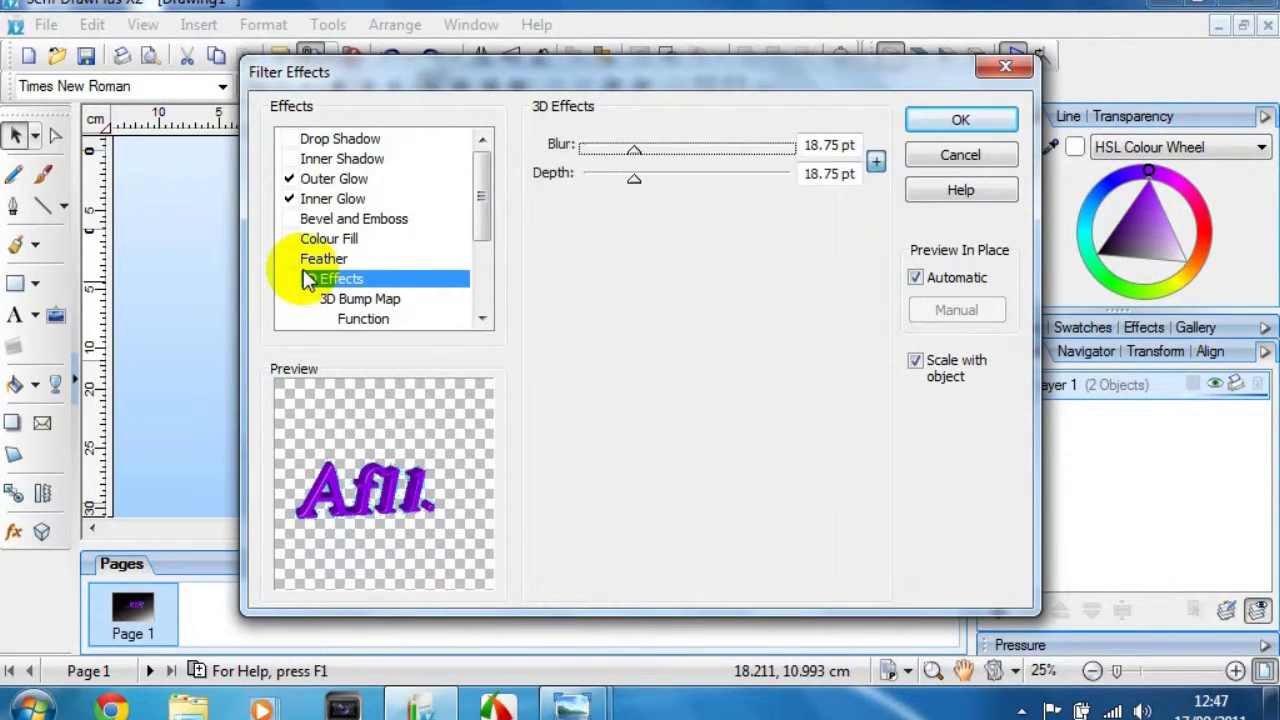
click(310, 199)
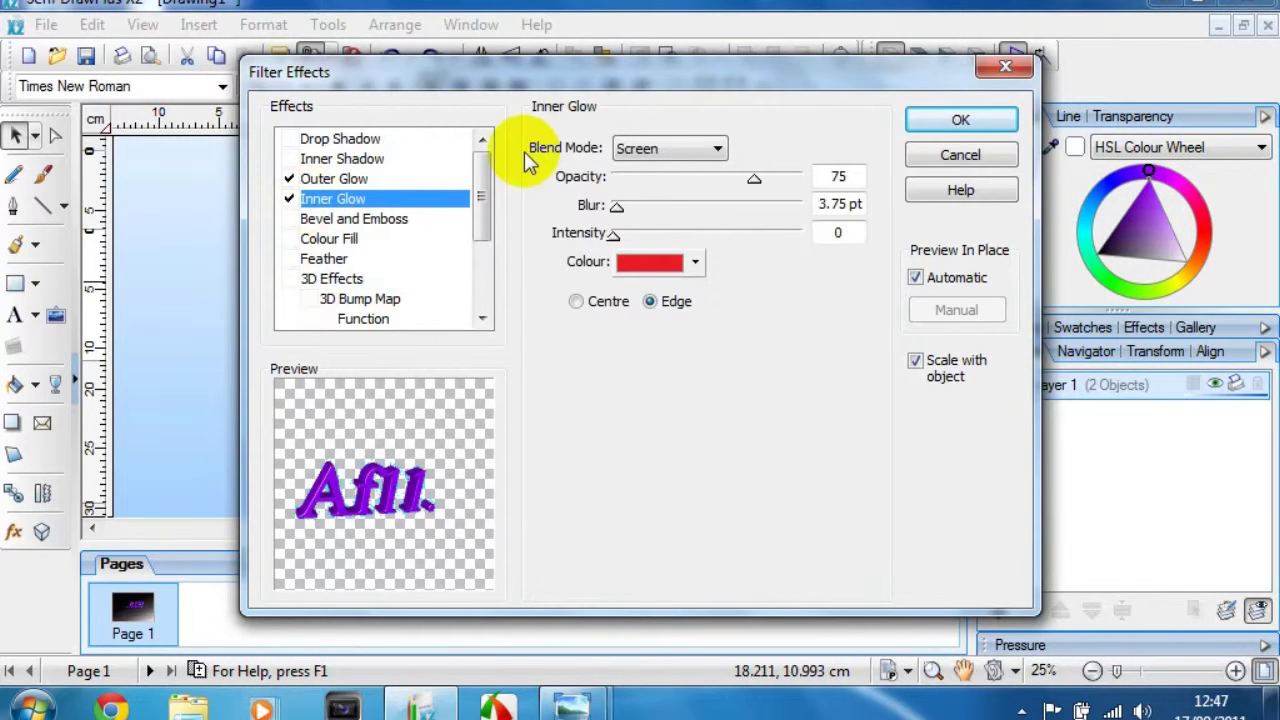
click(645, 150)
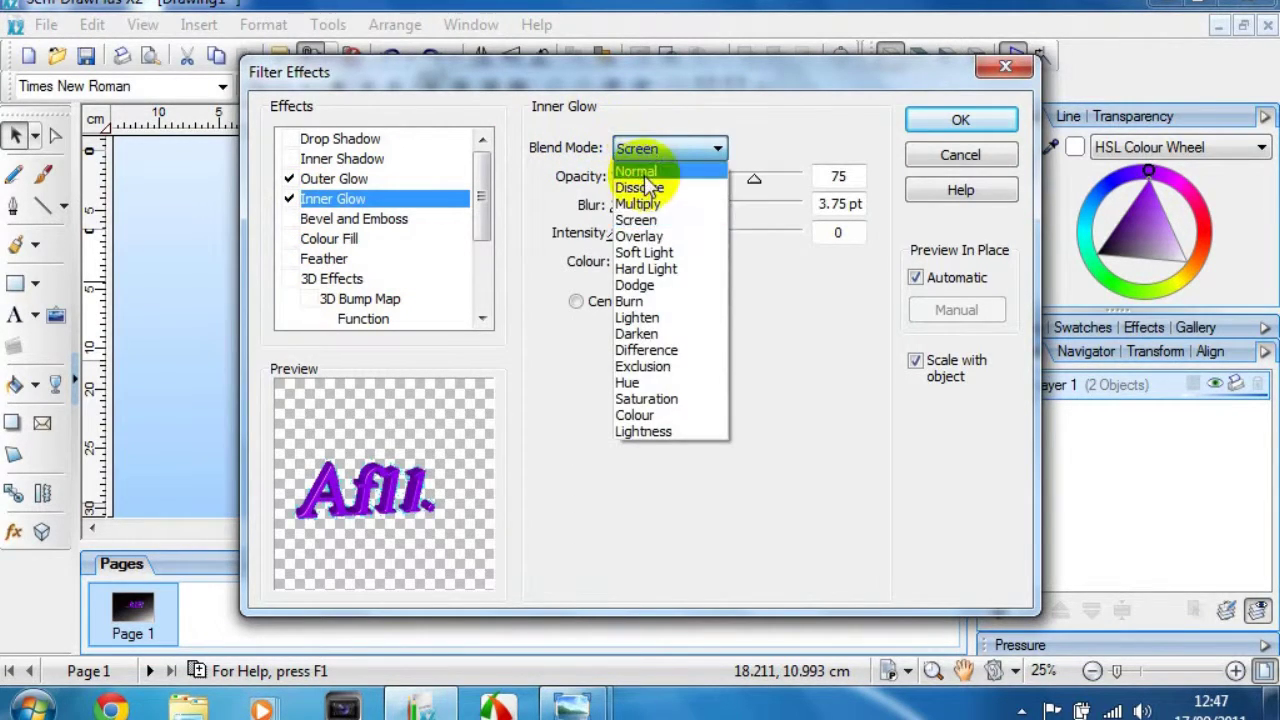
click(640, 170)
Step: Switch the outer glow blend mode to Normal and apply the changes
click(330, 179)
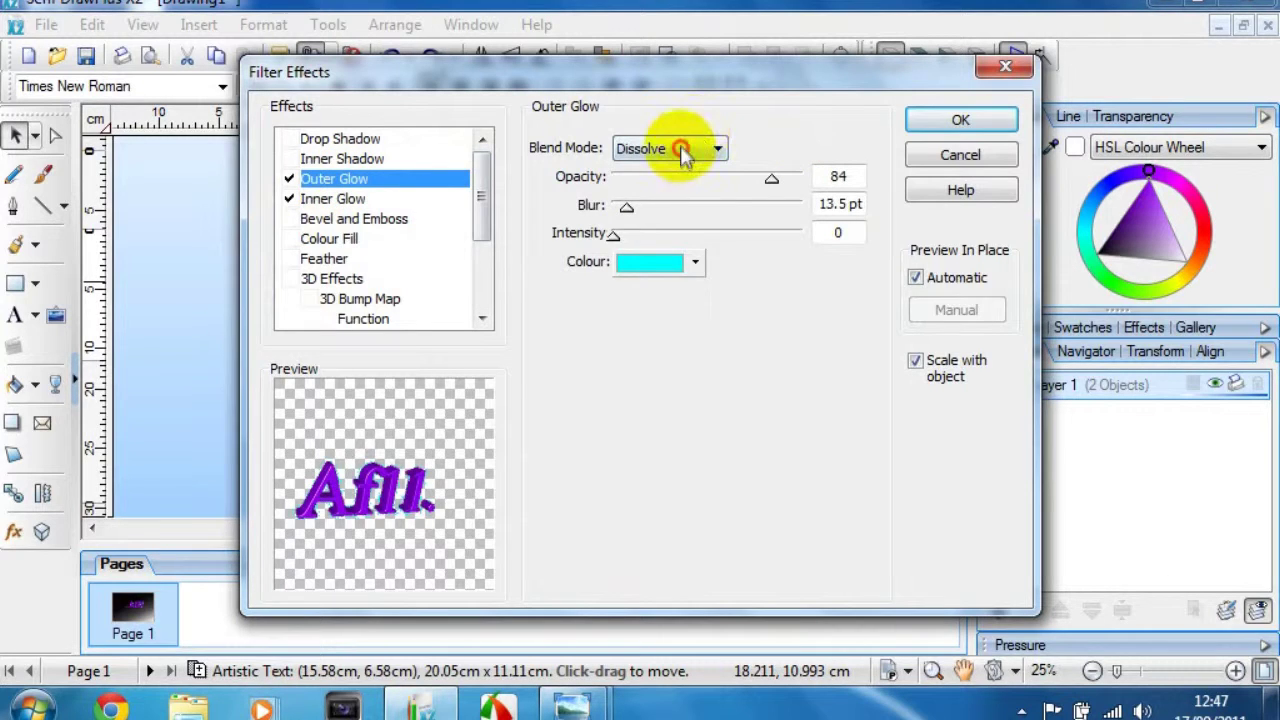
click(681, 150)
click(651, 186)
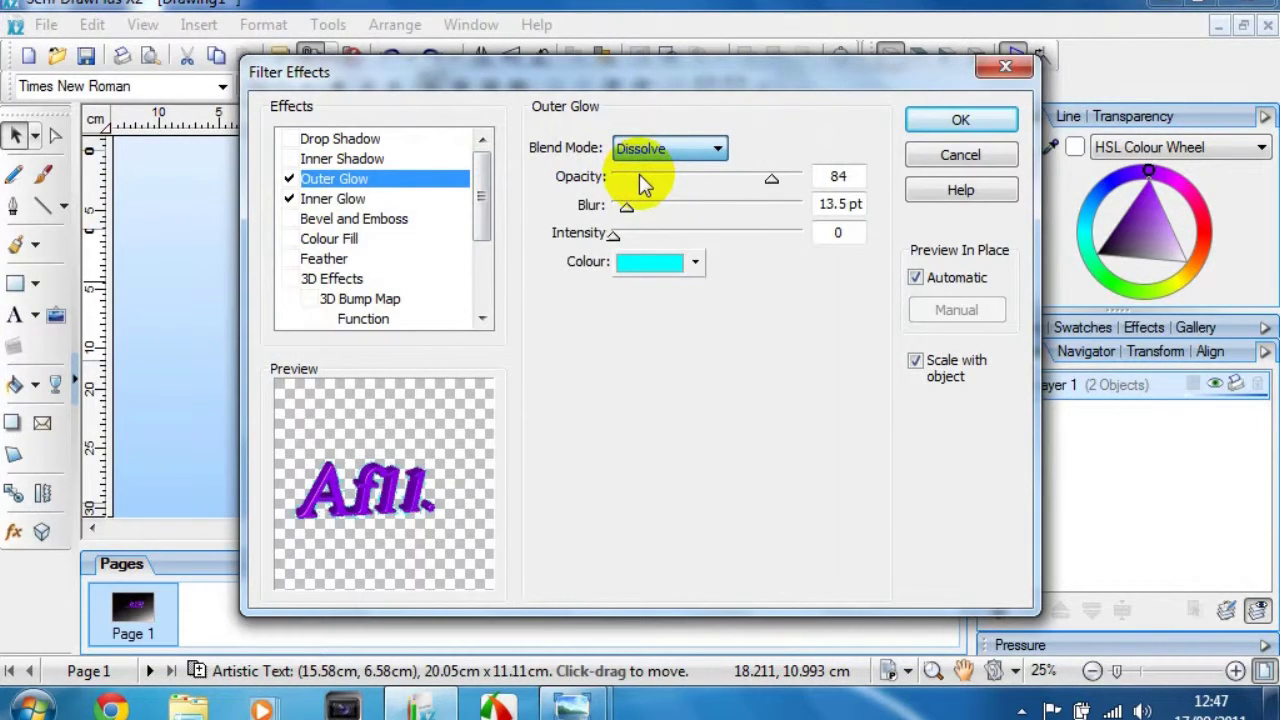
click(655, 149)
click(640, 167)
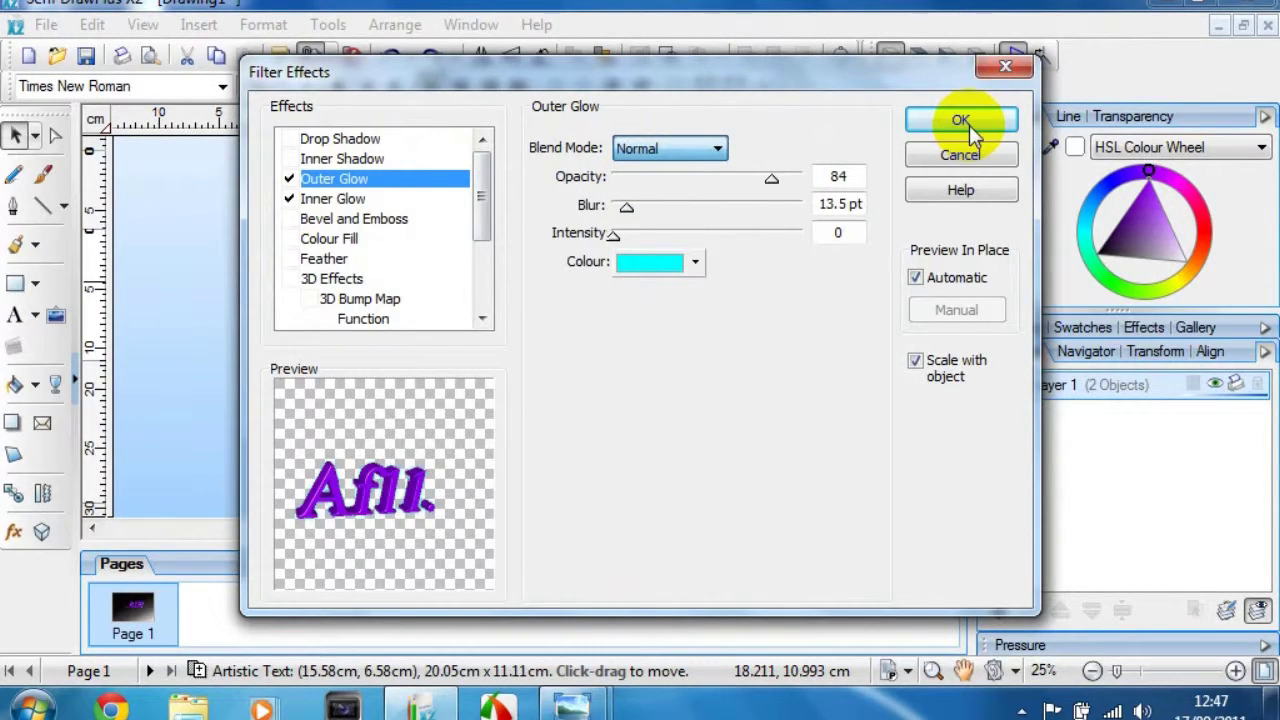
click(969, 125)
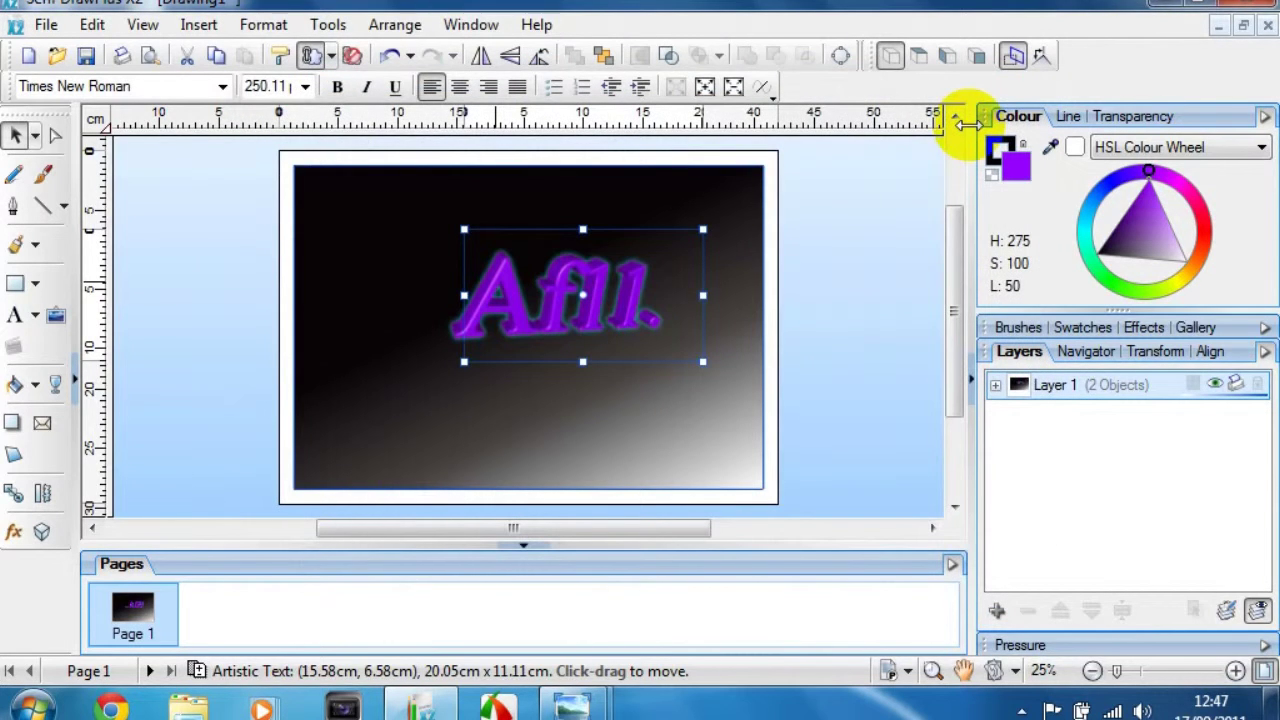
Step: Move the glowing Af11. text into the top-left corner and drag out a new artistic text box below it
click(803, 246)
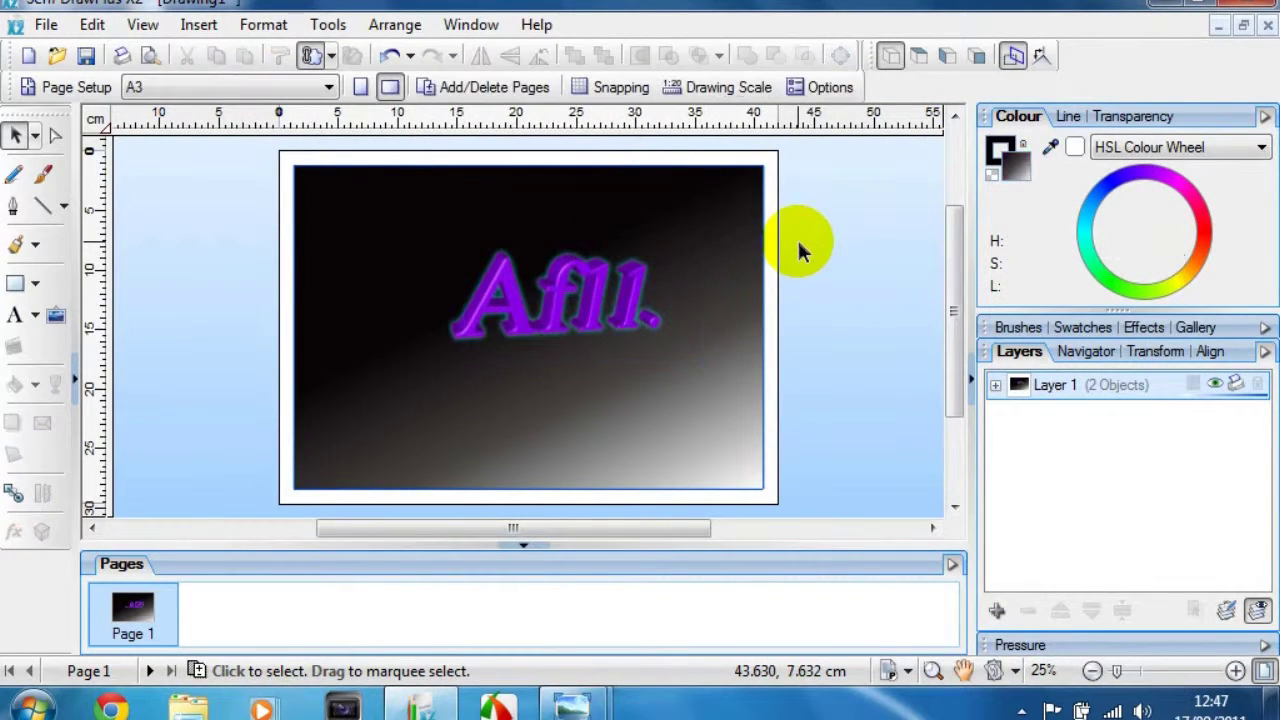
click(700, 284)
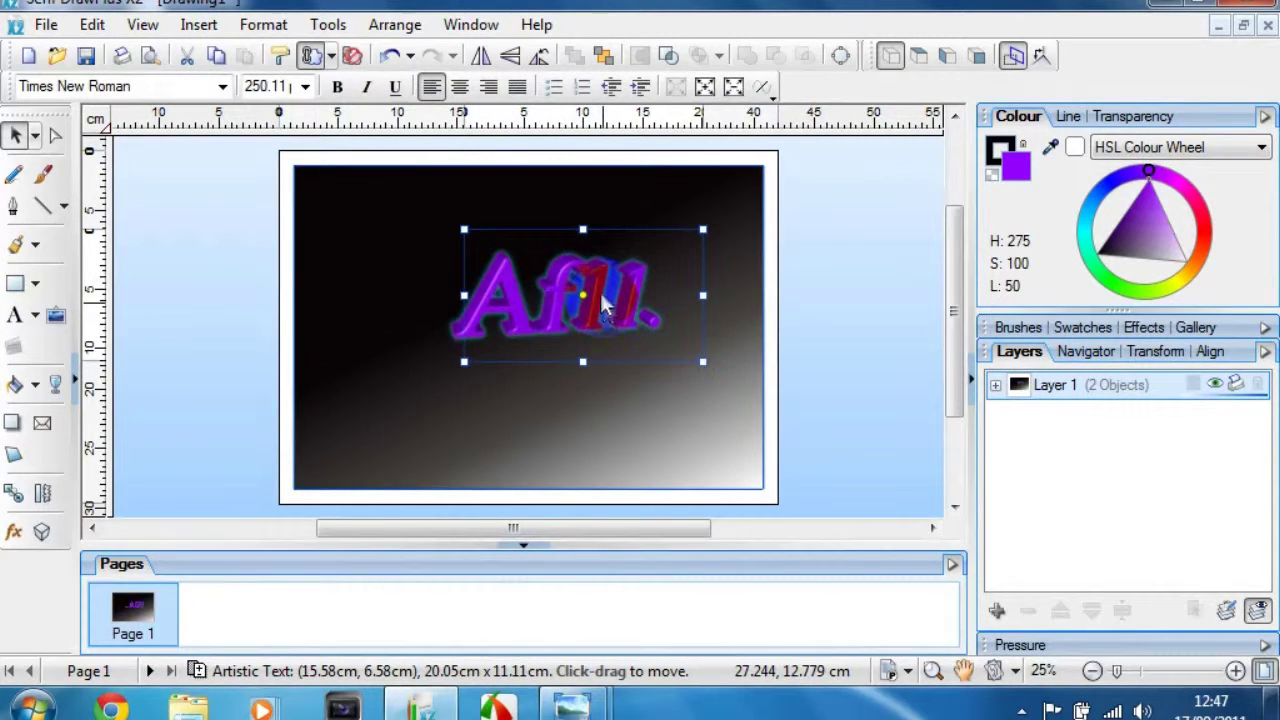
drag(604, 305, 551, 305)
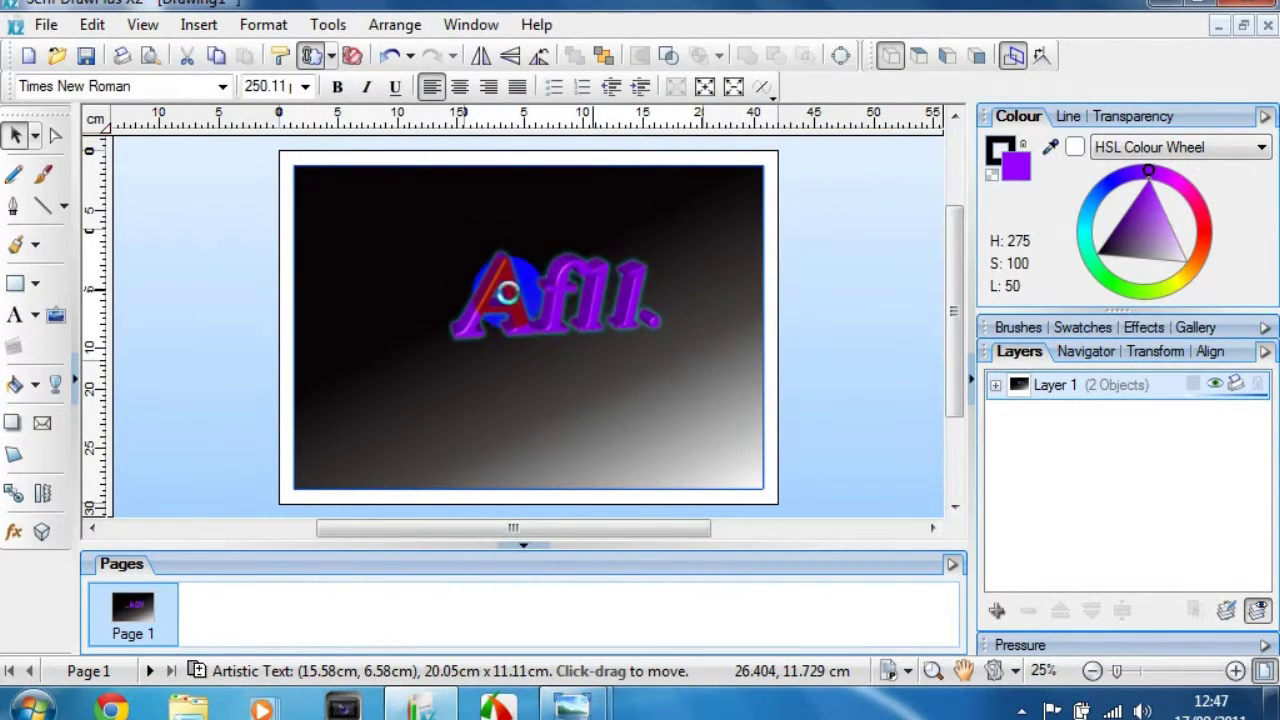
key(ctrl+z)
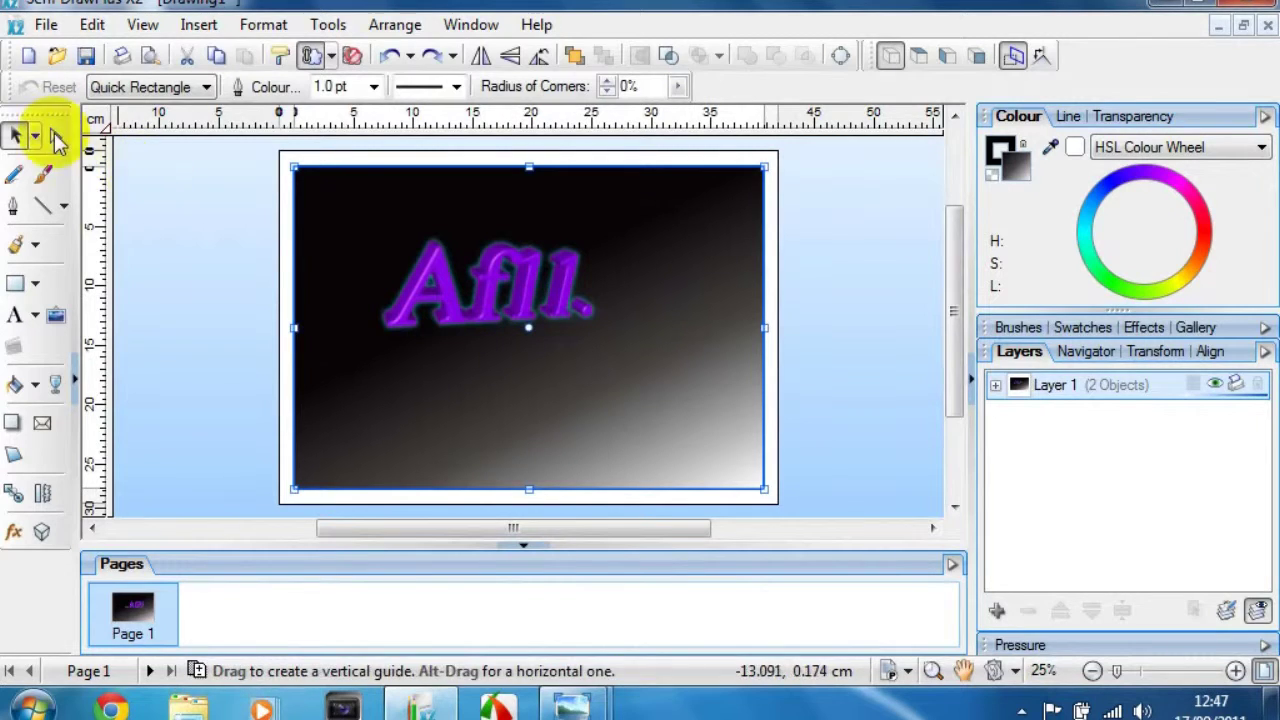
click(16, 134)
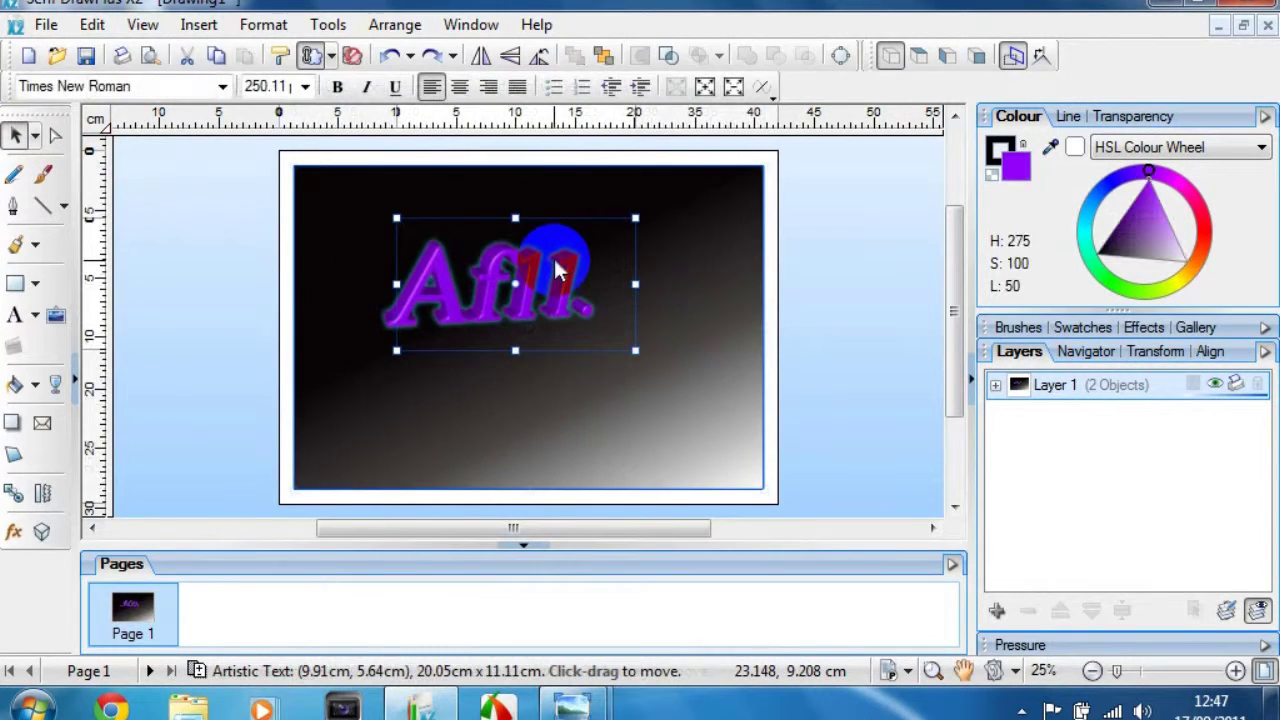
drag(543, 257, 464, 201)
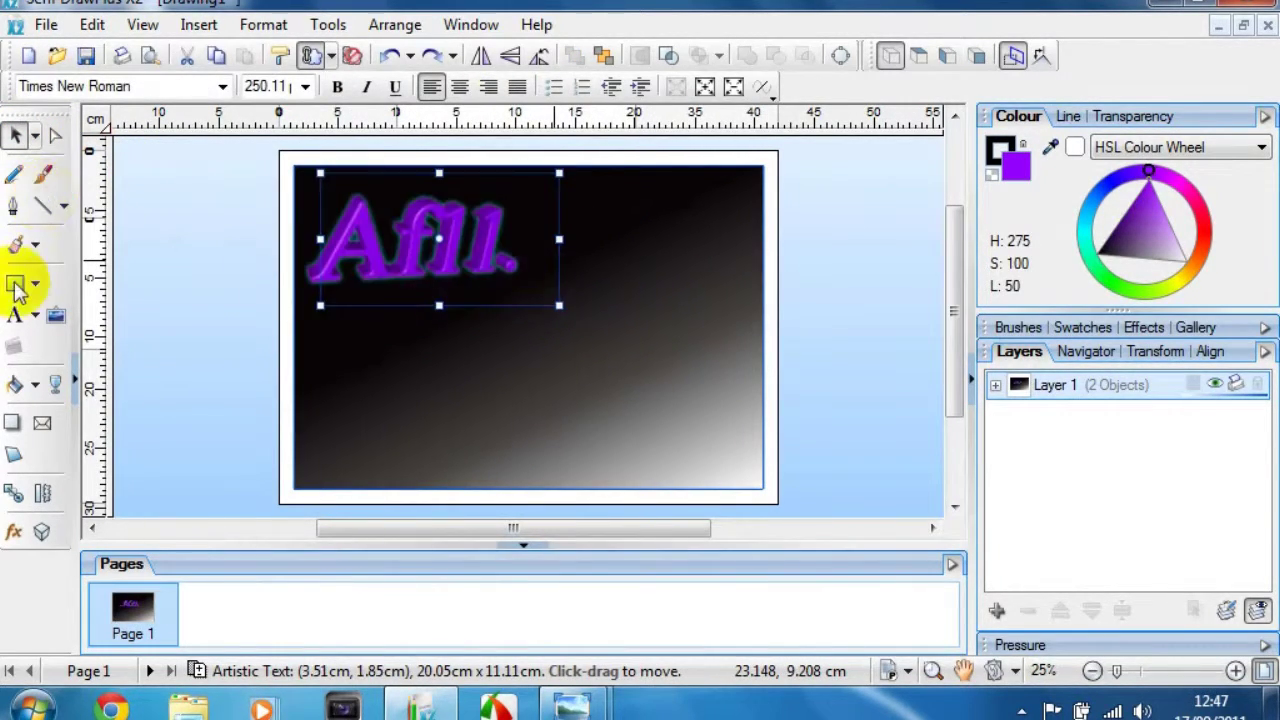
click(18, 316)
drag(312, 346, 369, 420)
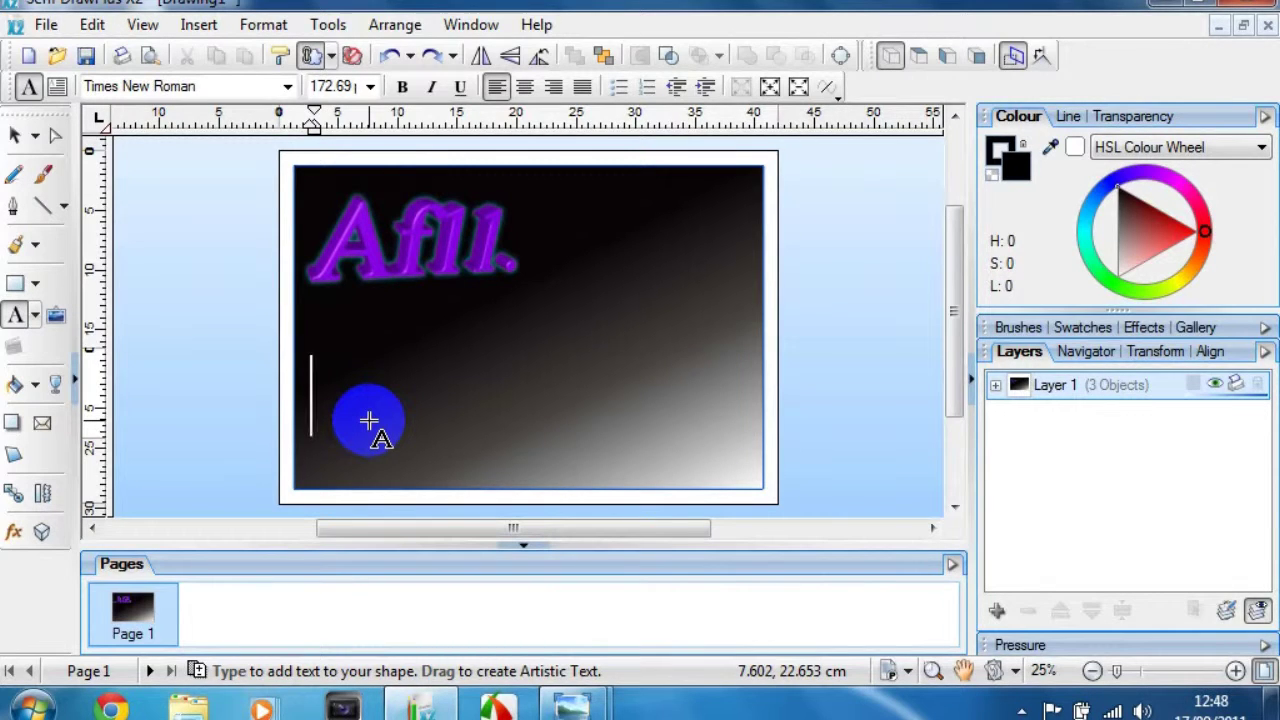
click(45, 22)
mouse_move(189, 403)
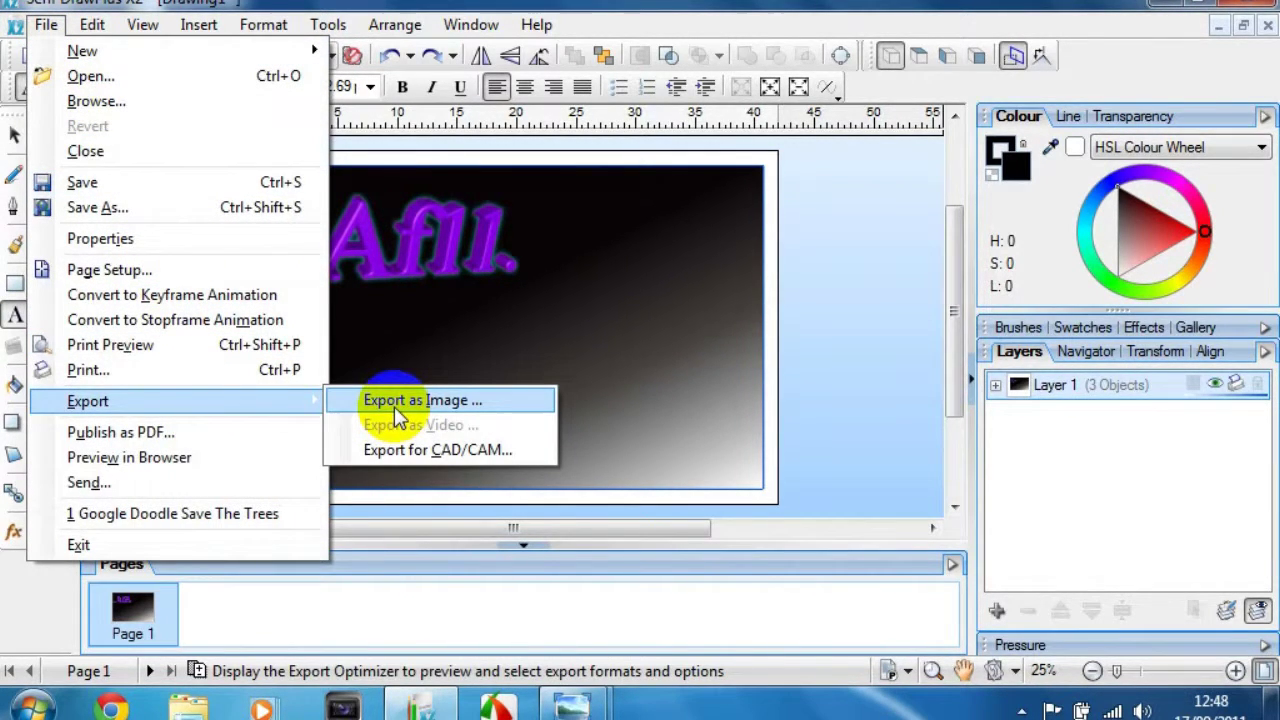
click(40, 28)
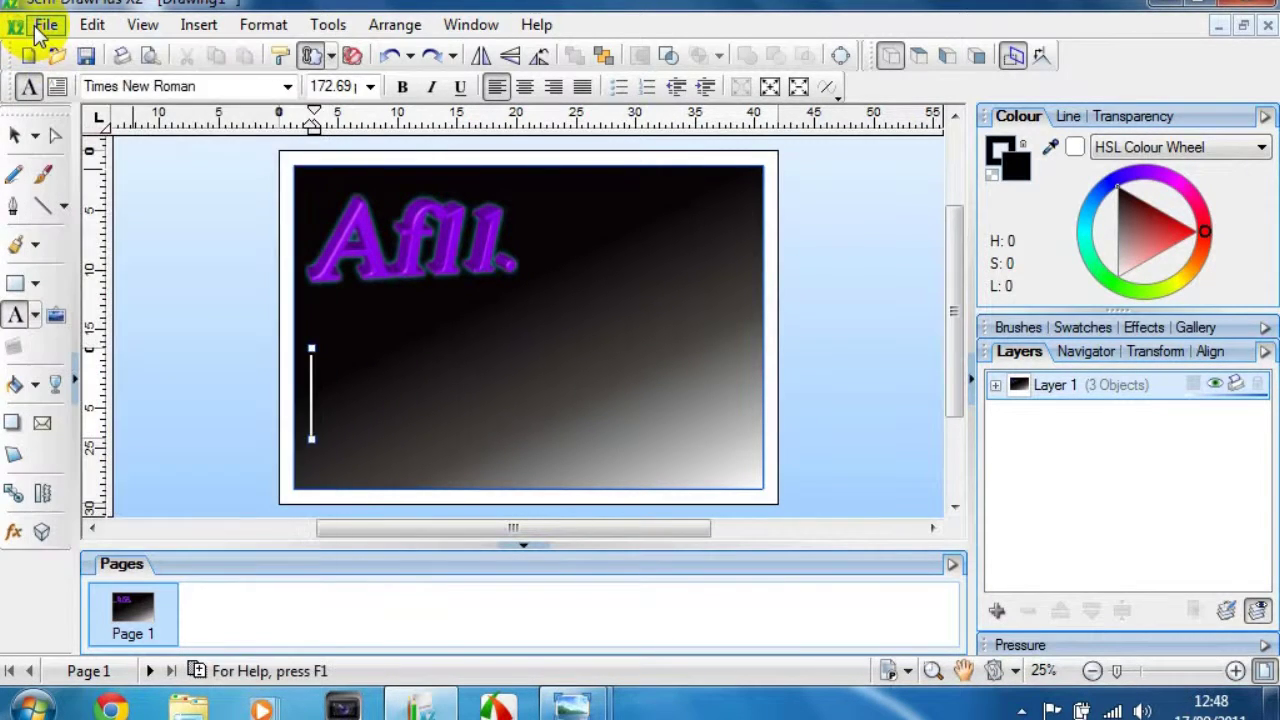